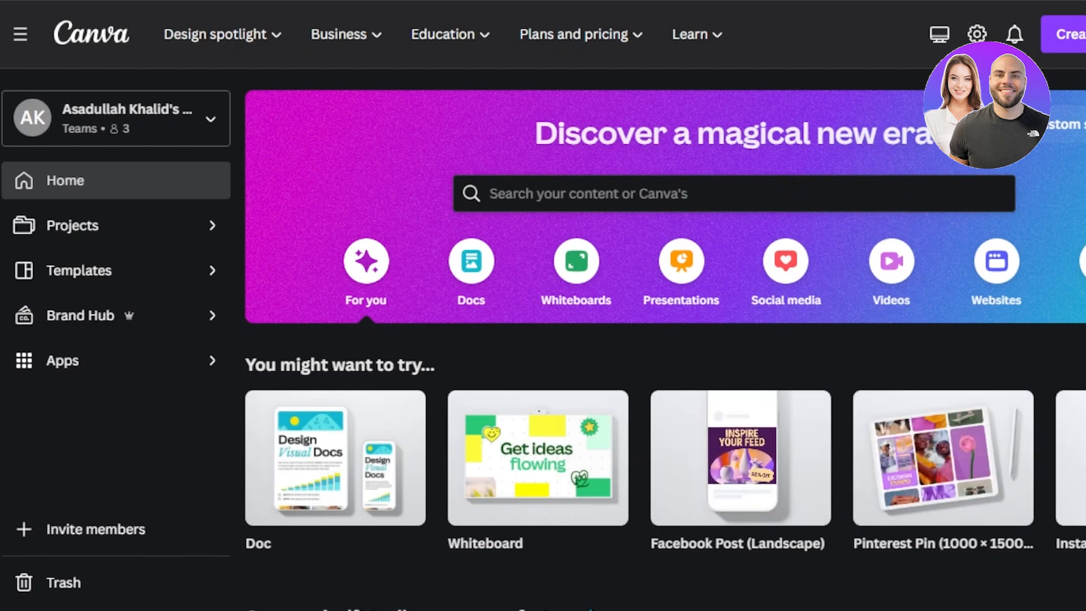
Open Projects and display only the uploaded images.
scroll(664, 339, down, 4)
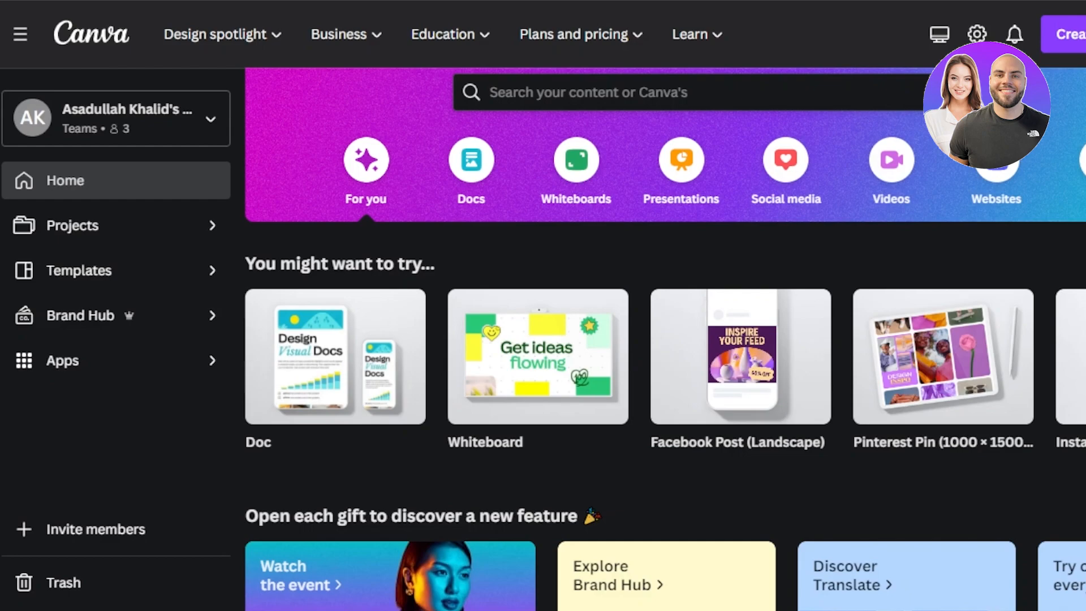
scroll(665, 340, down, 4)
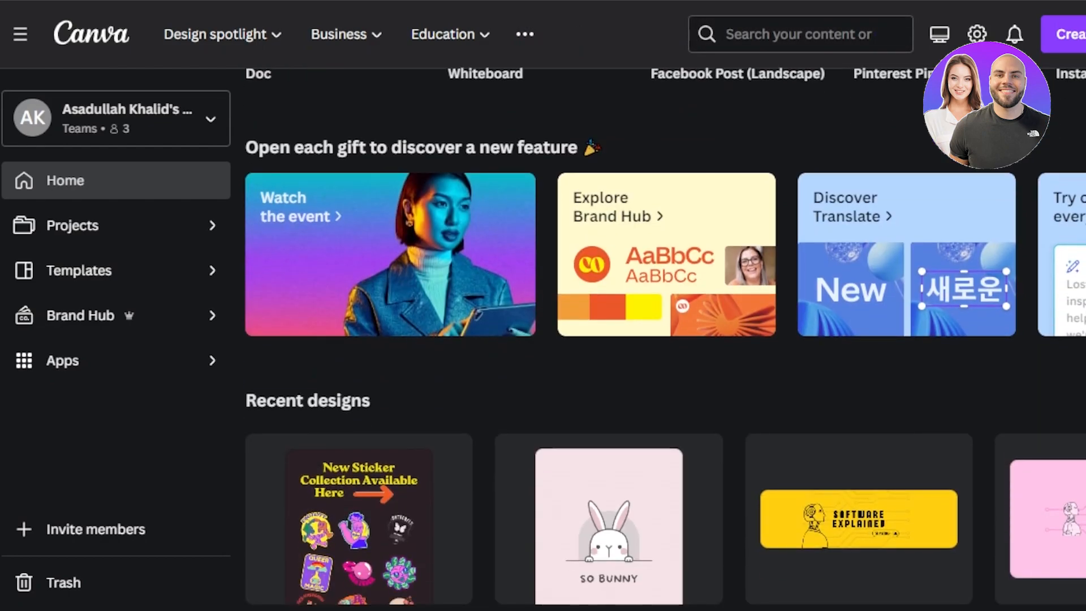
scroll(665, 340, down, 2)
scroll(665, 340, up, 10)
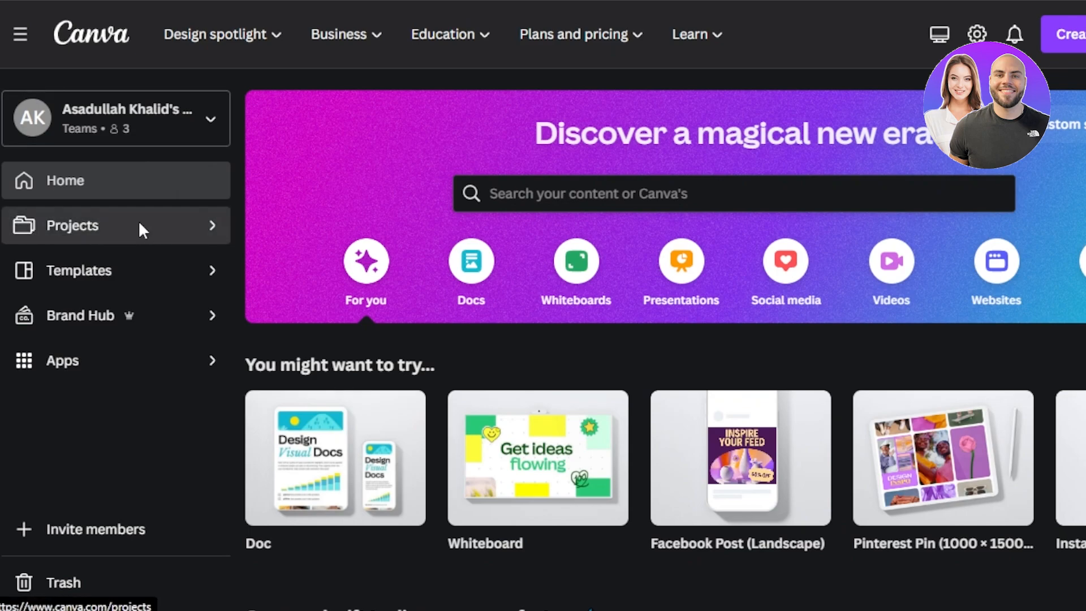
click(140, 229)
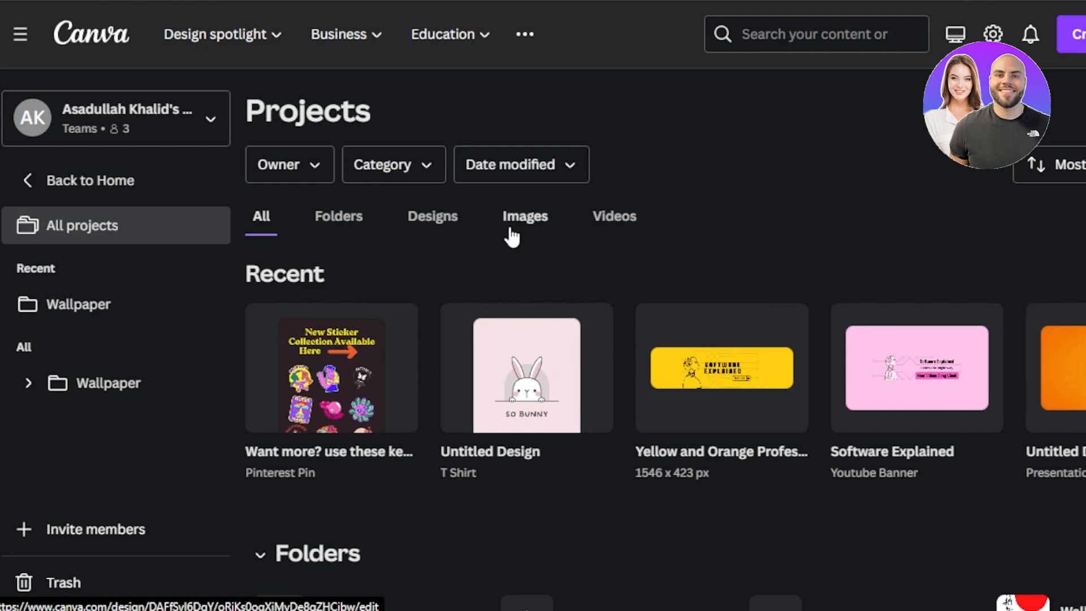
click(528, 229)
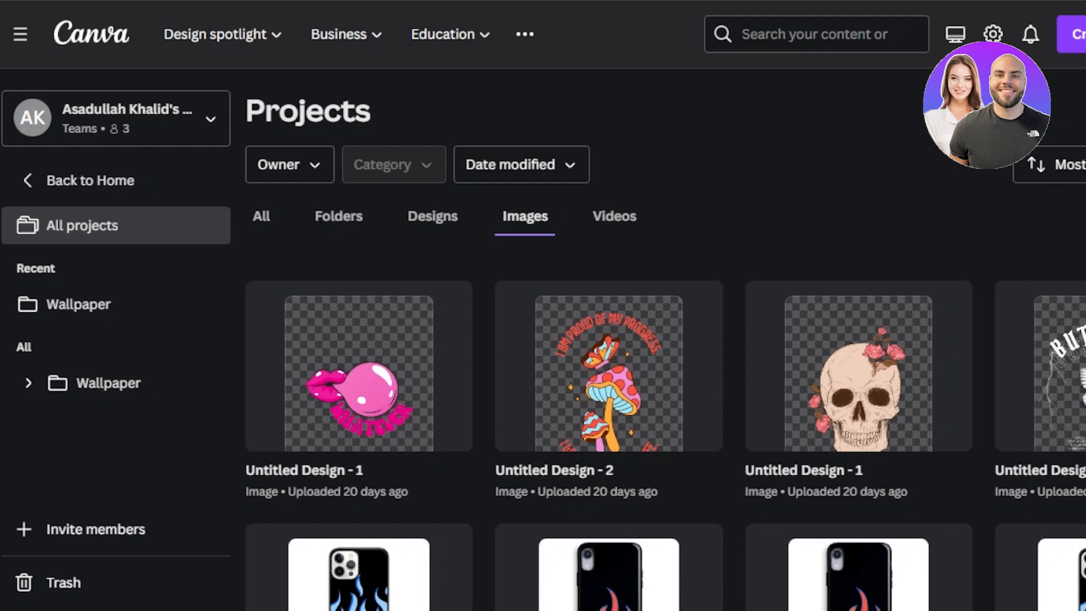
scroll(666, 340, down, 5)
scroll(665, 339, up, 3)
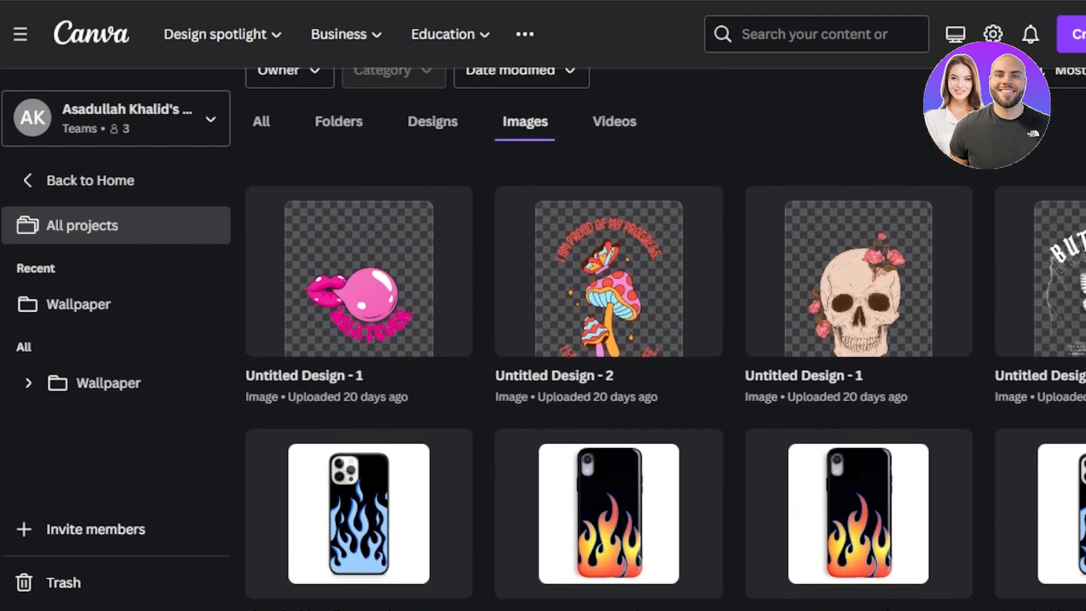
scroll(717, 213, up, 2)
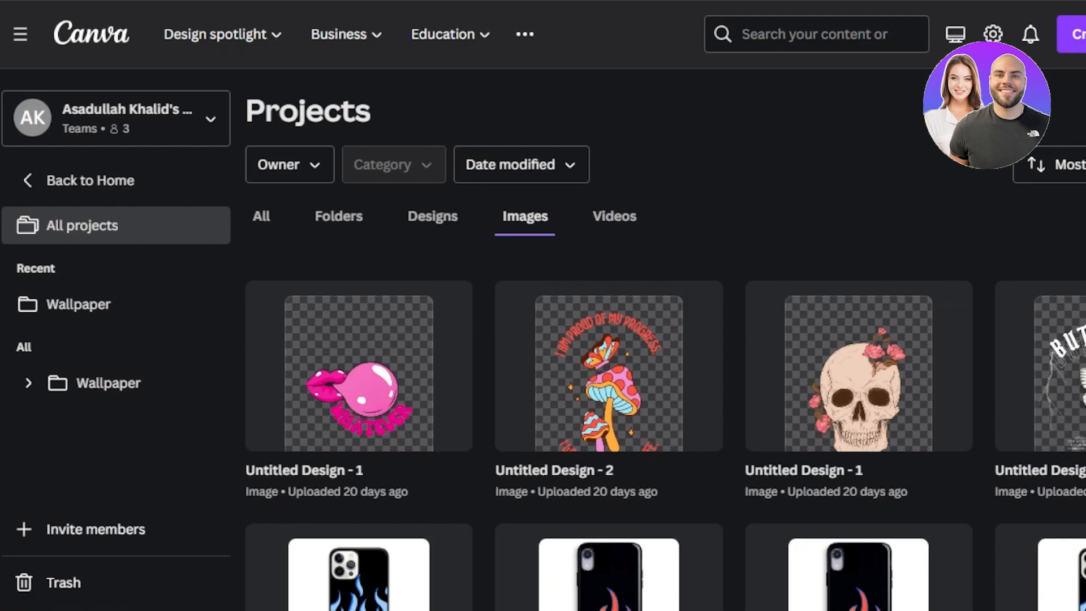
Upload the photo gettyimages-1214644132.jpg to the project images.
click(766, 38)
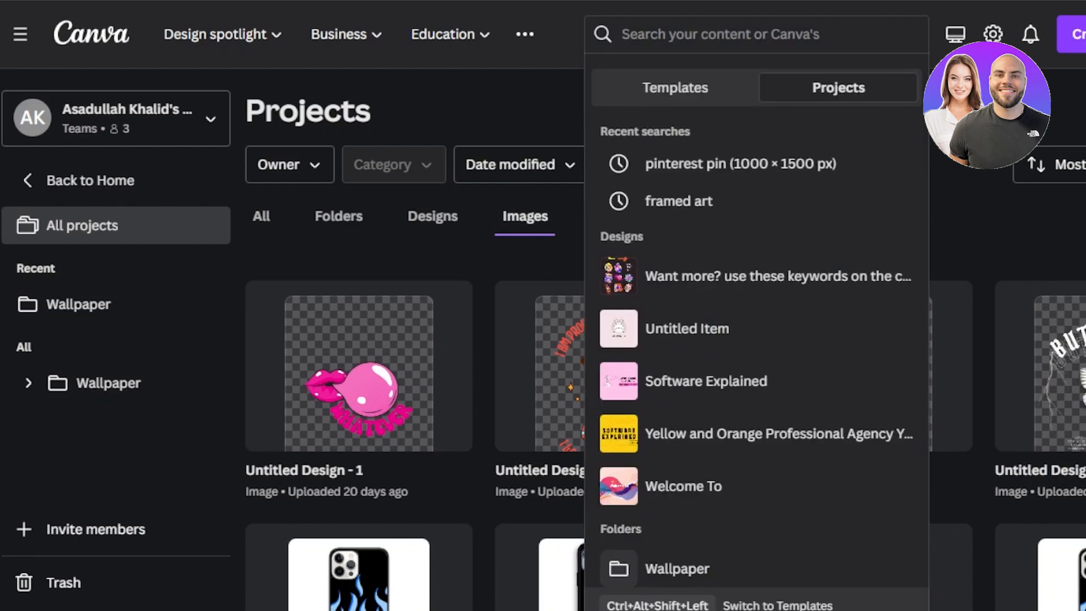
click(974, 113)
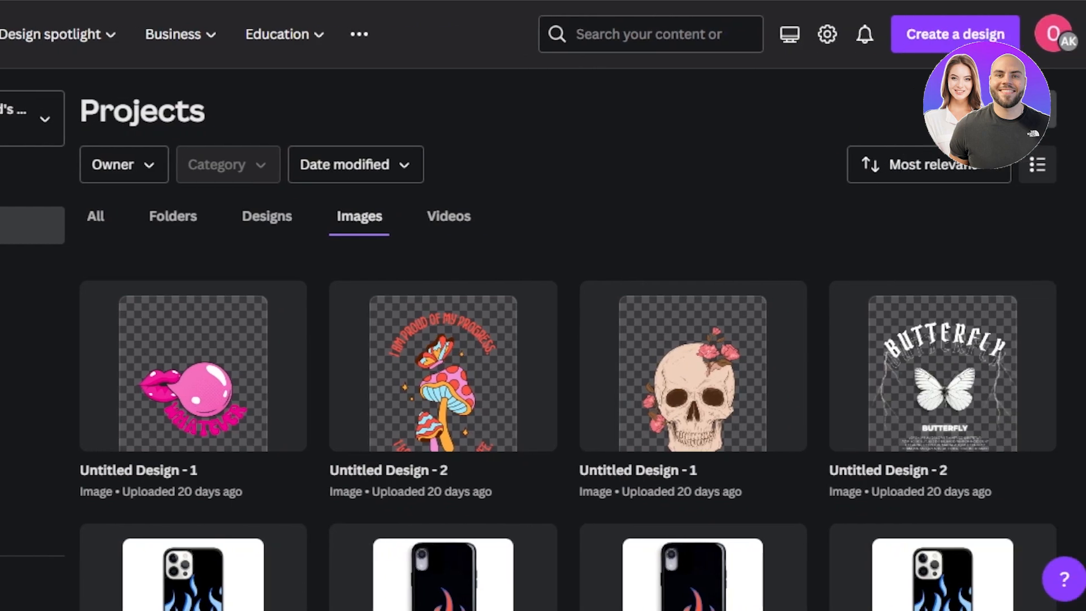
click(1003, 109)
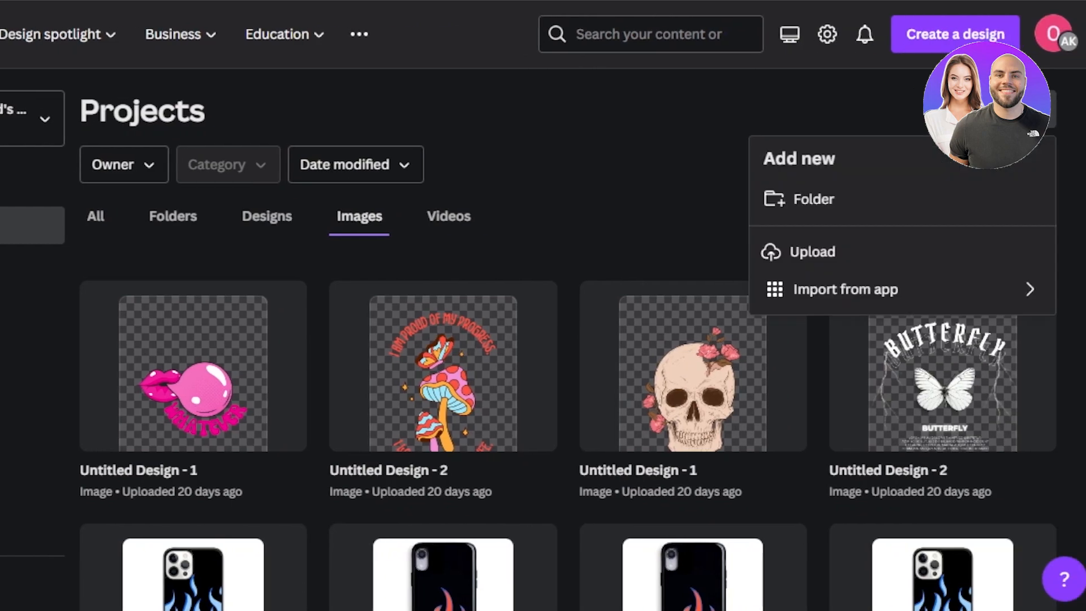
click(810, 250)
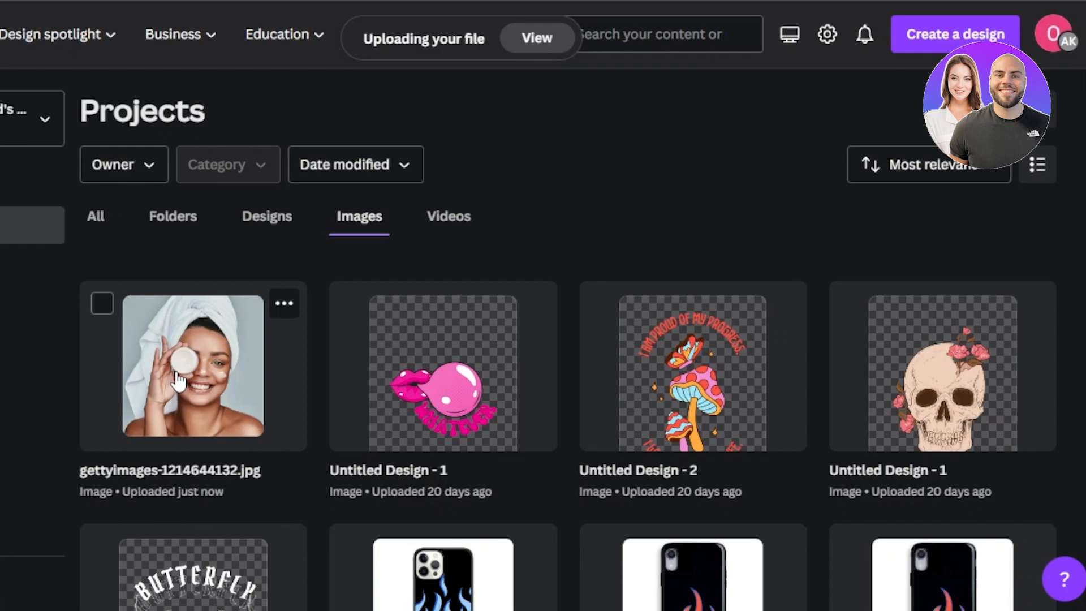
Open gettyimages-1214644132.jpg in the image editor, skipping the introductory tour and dismissing the notice about the new editor.
click(194, 362)
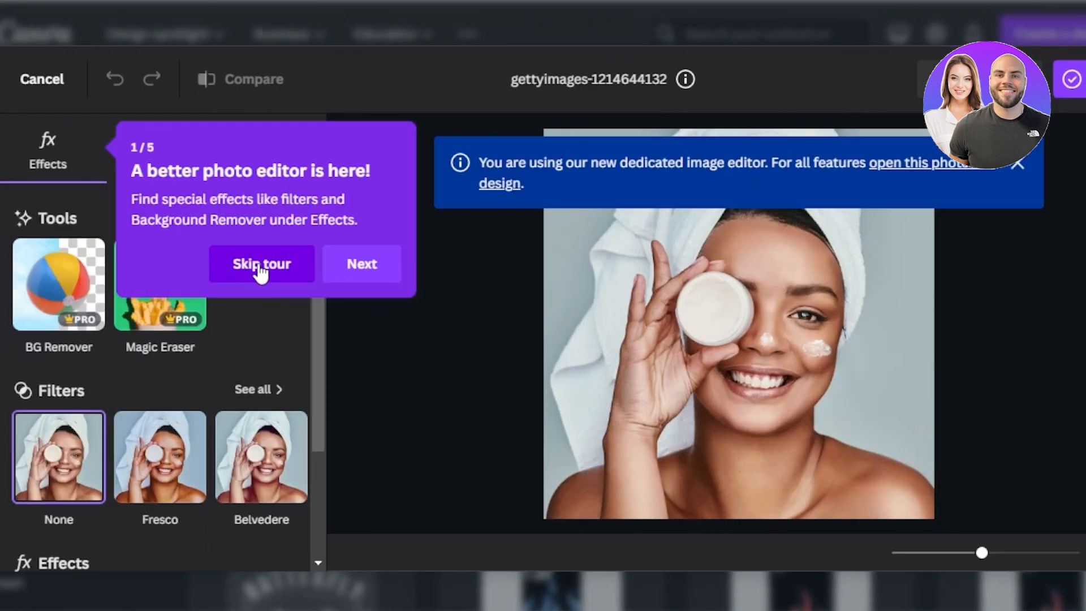
click(261, 271)
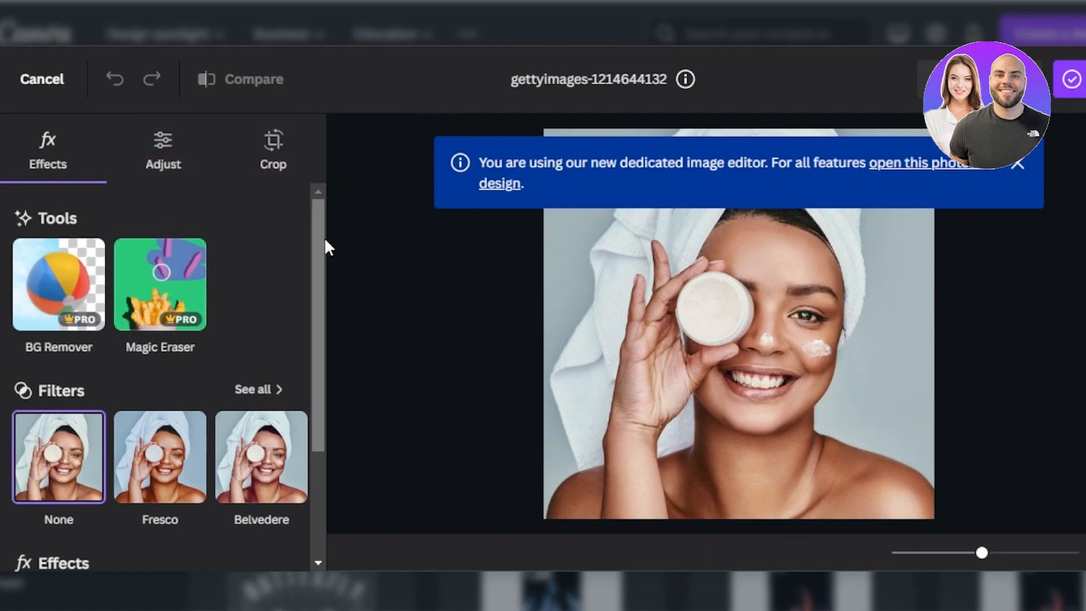
drag(321, 256, 328, 223)
scroll(315, 290, down, 3)
drag(321, 316, 322, 211)
click(1020, 166)
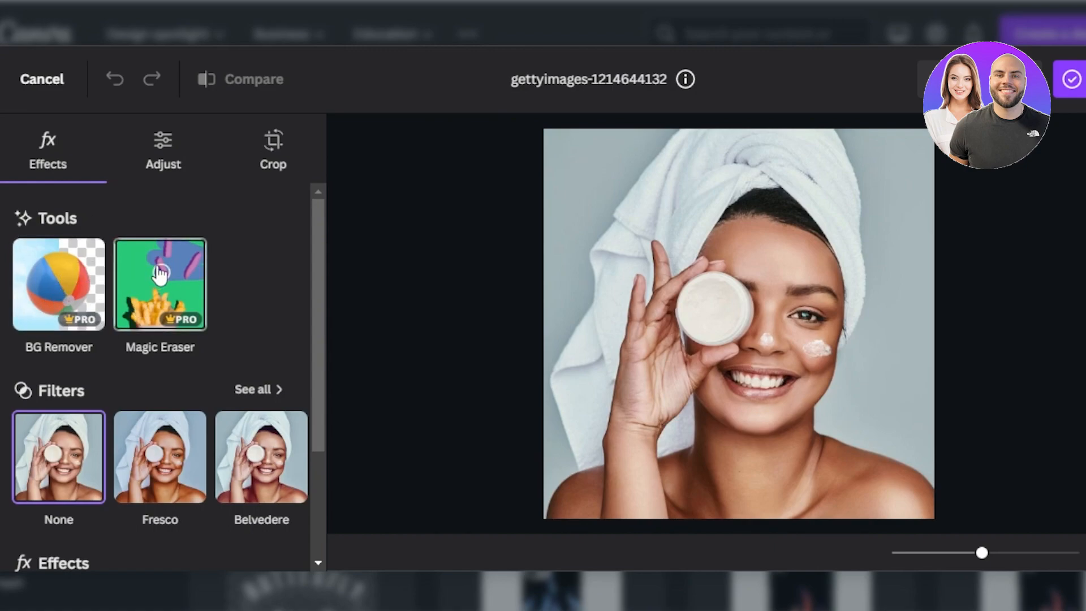
Try BG Remover on the photo and brush over the cream jar with Magic Eraser, discarding both edits.
click(66, 288)
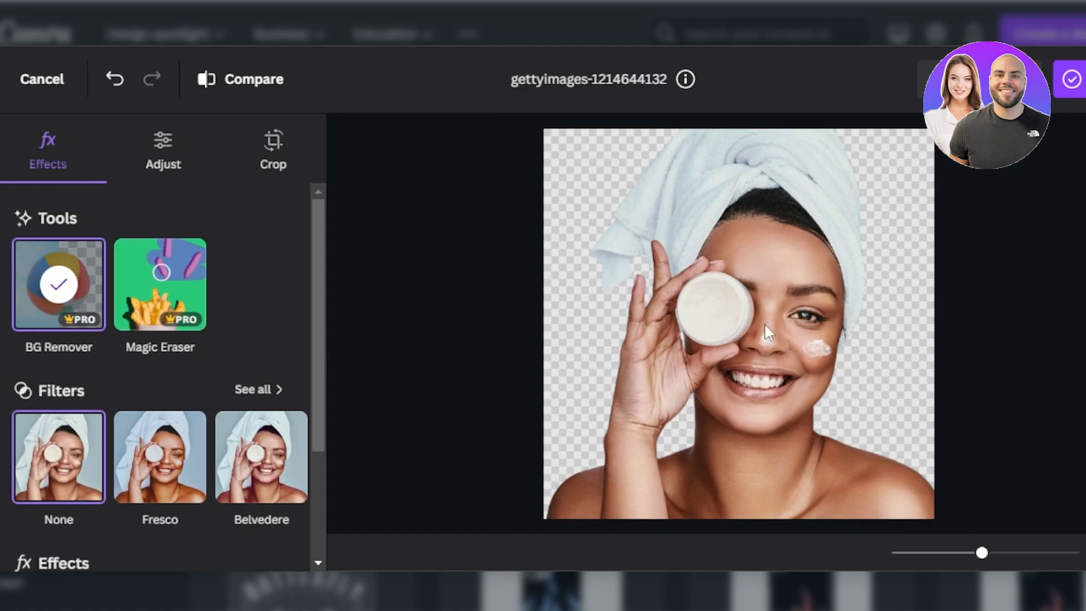
click(135, 295)
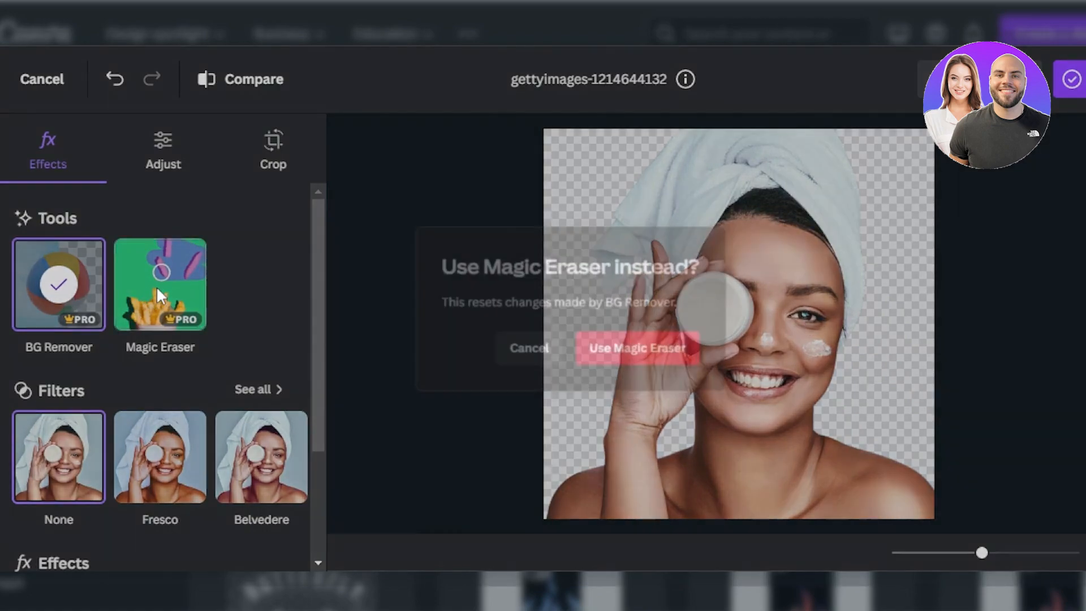
click(612, 369)
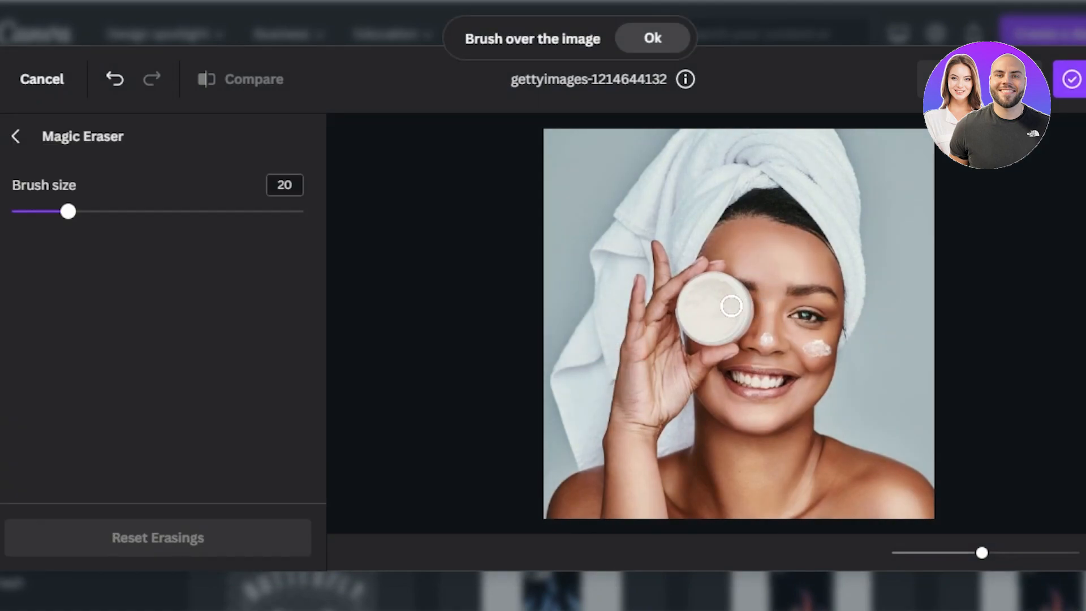
mouse_move(715, 299)
mouse_down()
mouse_move(702, 323)
mouse_move(722, 317)
mouse_move(680, 321)
mouse_move(727, 285)
mouse_move(711, 277)
mouse_move(685, 305)
mouse_move(713, 334)
mouse_move(747, 344)
mouse_move(744, 290)
mouse_move(695, 294)
mouse_up()
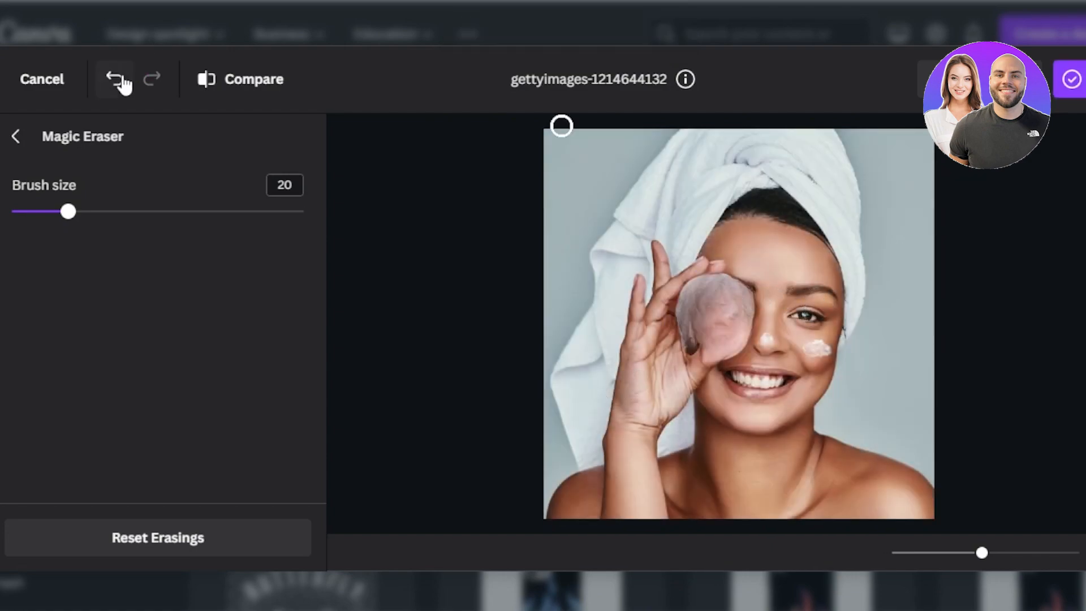
click(116, 81)
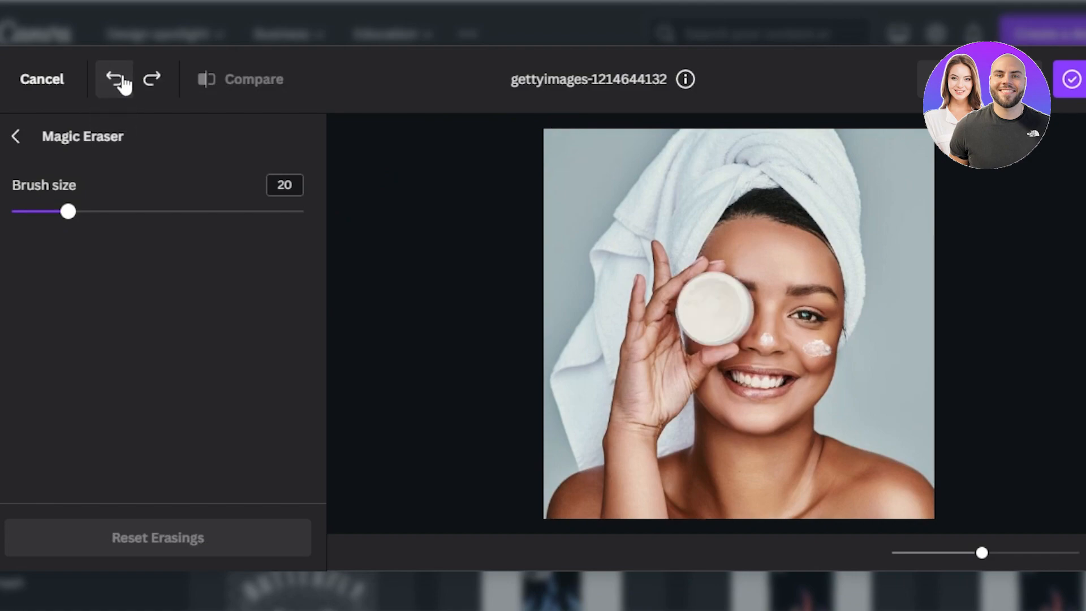
click(46, 84)
click(311, 354)
Apply the Luna filter to the photo and reduce its intensity to slightly more than half.
drag(317, 247, 317, 329)
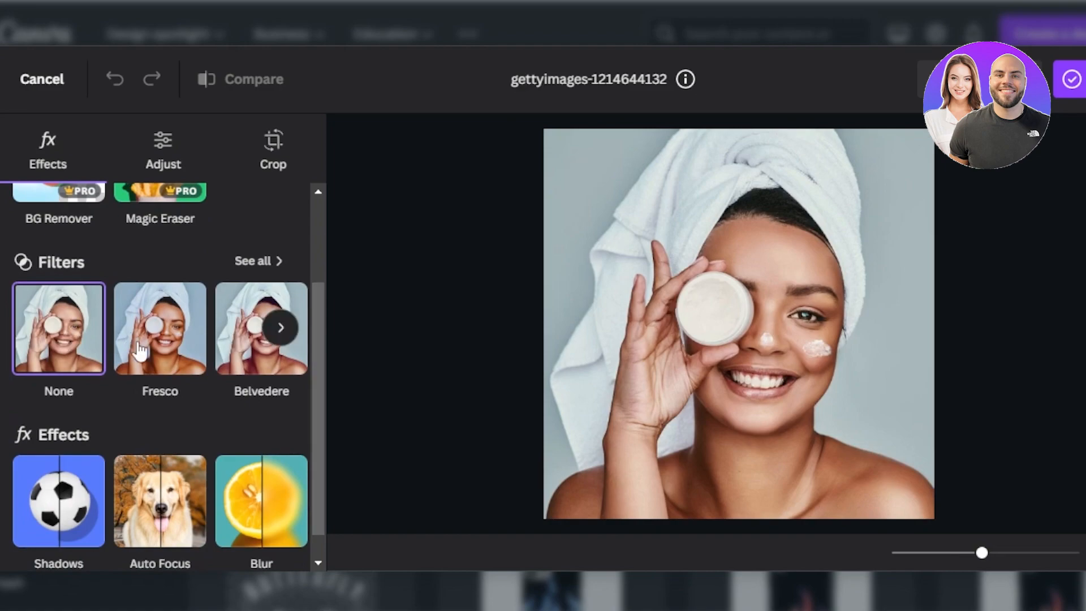
click(279, 331)
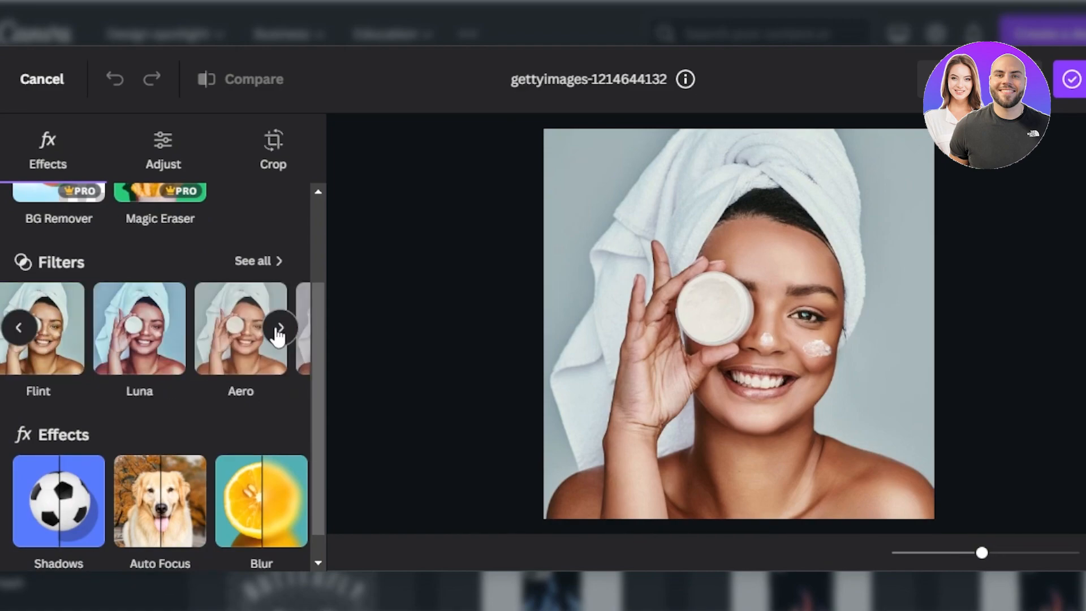
click(117, 335)
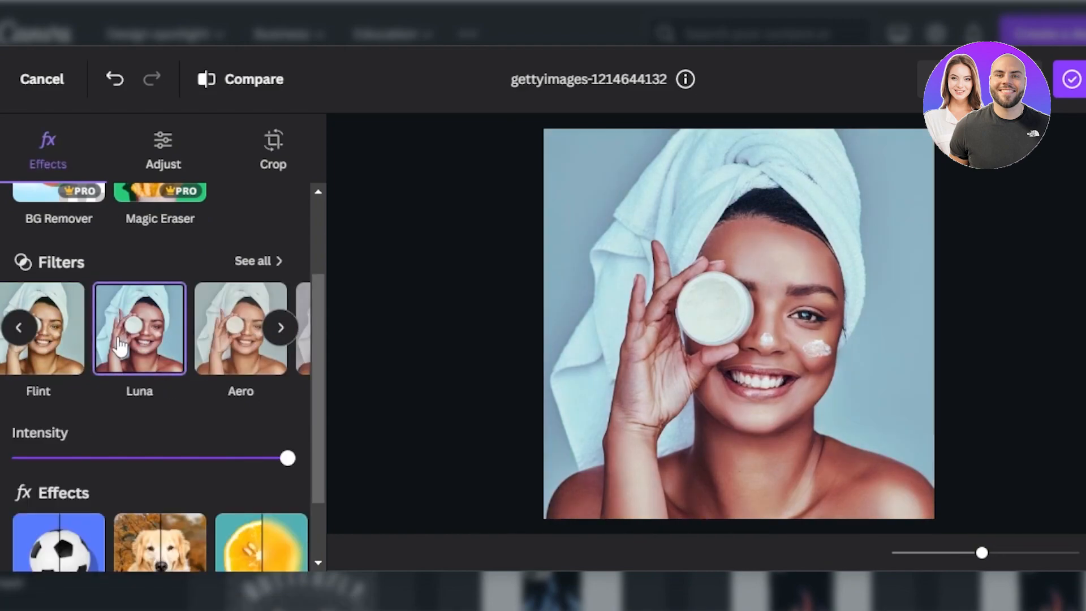
drag(288, 467, 180, 490)
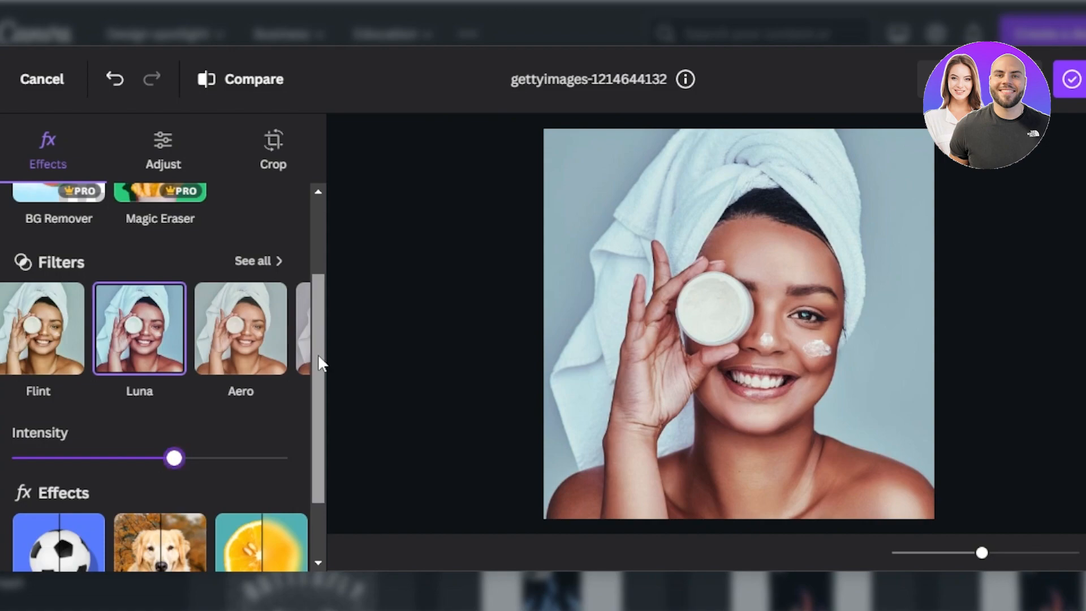
Try the Glow and Drop shadows on the photo and settle on the Outline shadow.
scroll(315, 396, down, 2)
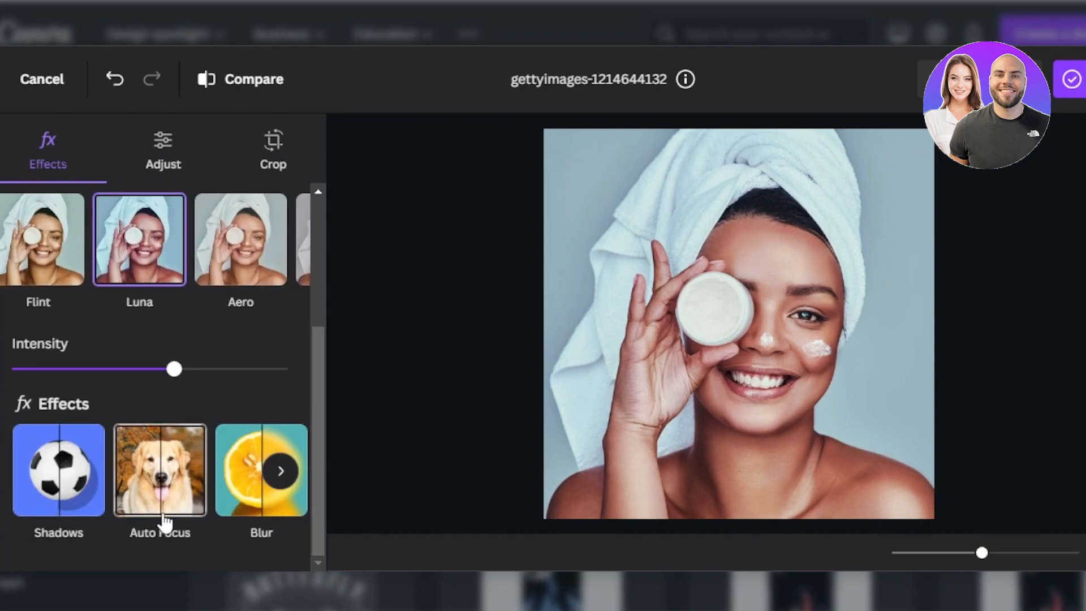
click(280, 473)
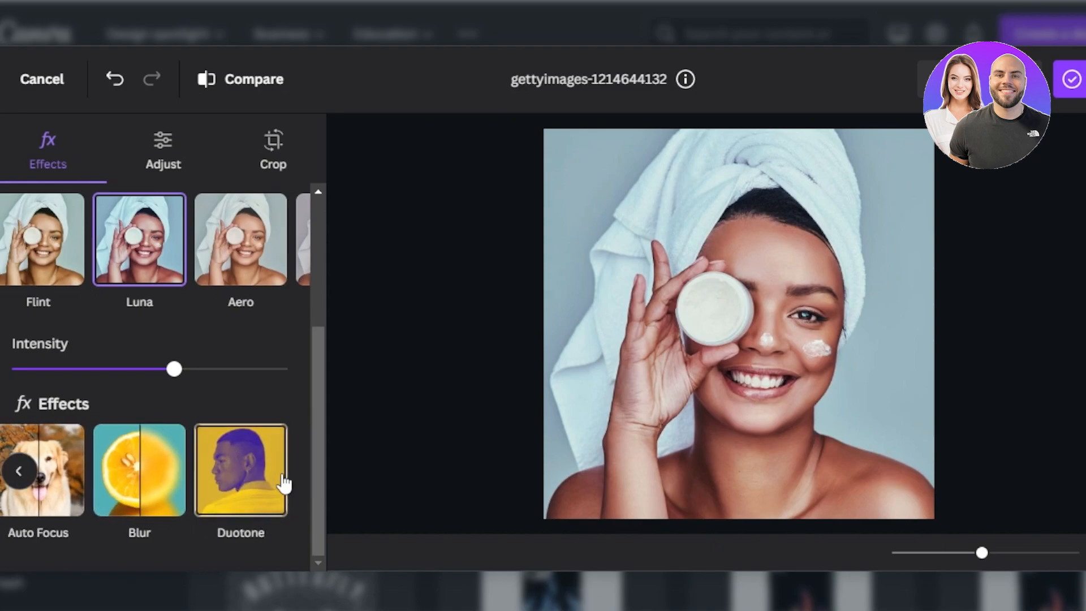
click(20, 474)
click(50, 461)
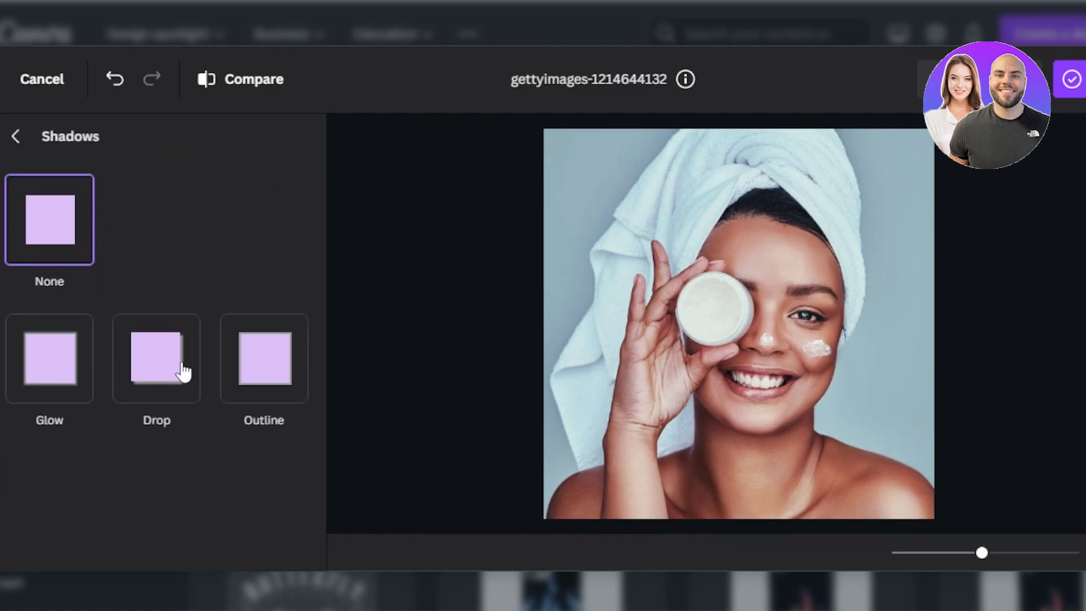
click(60, 370)
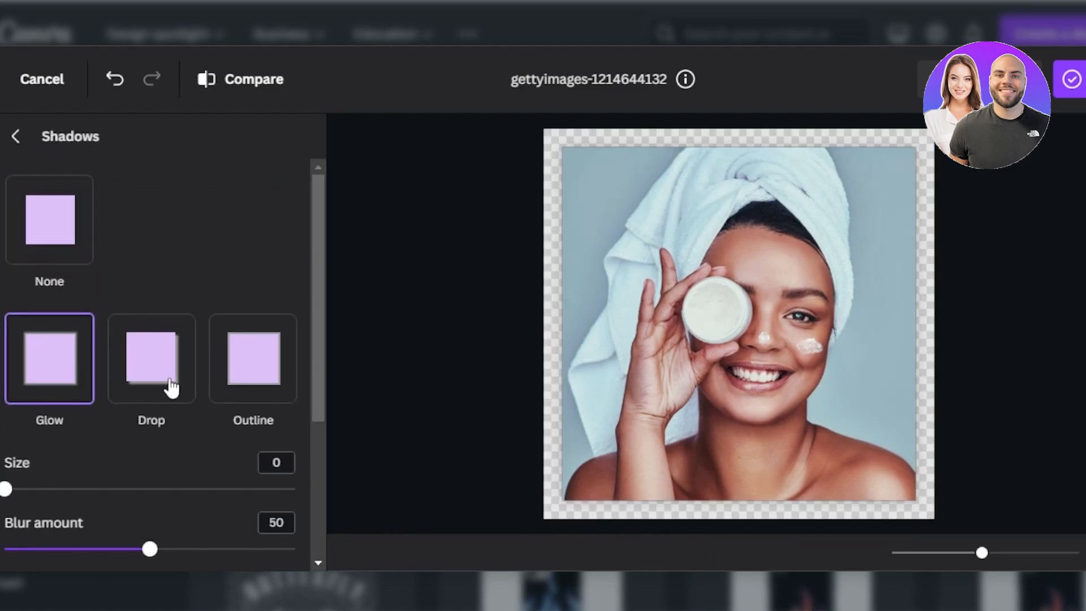
click(171, 389)
click(253, 380)
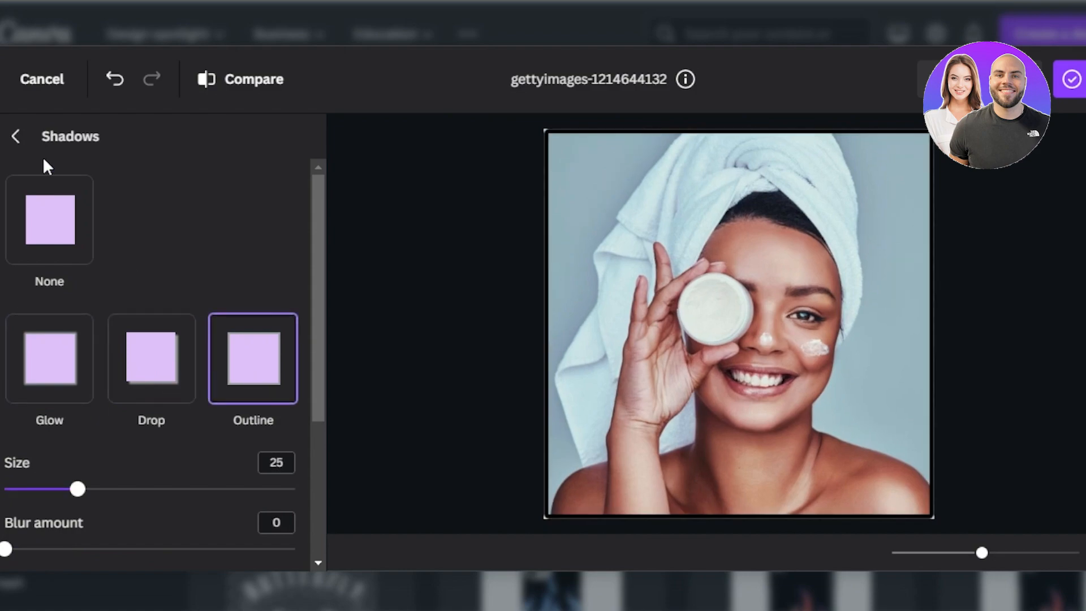
click(17, 146)
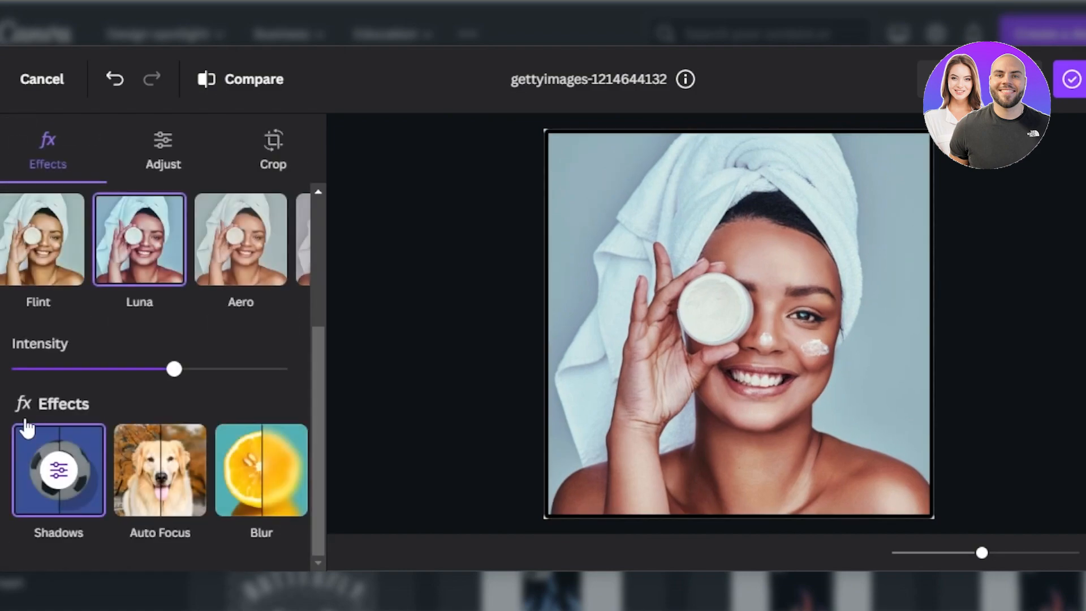
Try Auto Focus on the photo with blur intensity 12 and focus position 23.5, and undo the last adjustment.
click(169, 457)
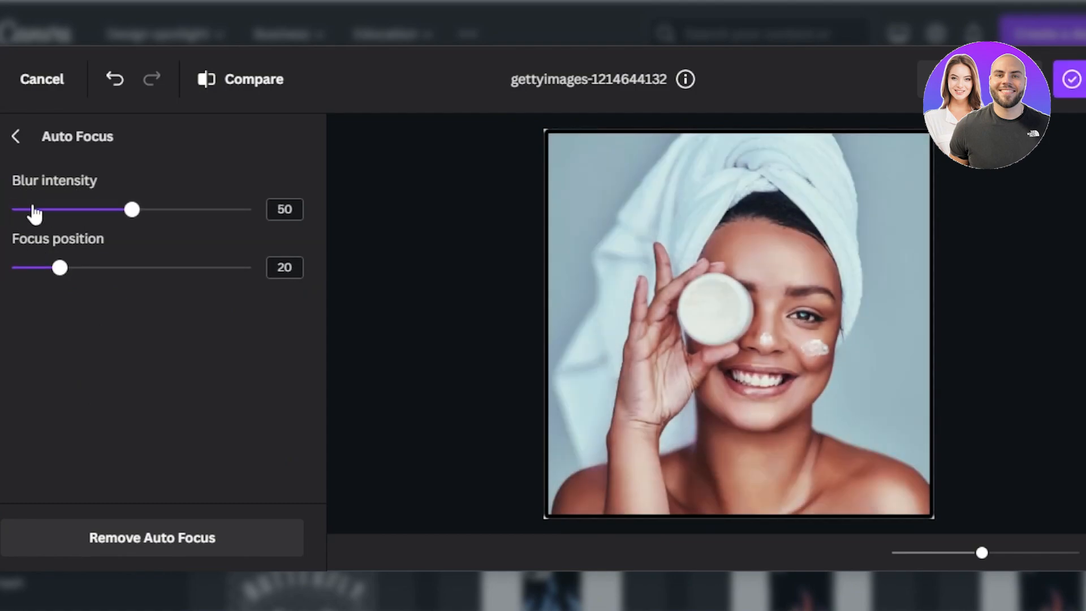
drag(136, 225, 63, 226)
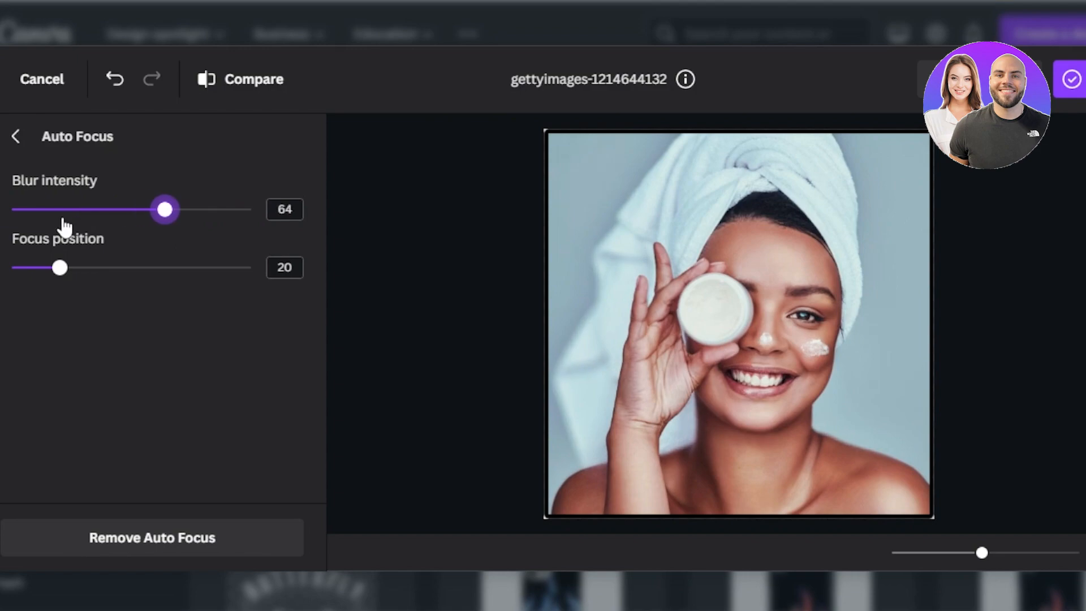
mouse_move(59, 271)
mouse_down()
mouse_move(170, 294)
mouse_move(58, 267)
mouse_move(89, 270)
mouse_move(68, 264)
mouse_up()
mouse_move(62, 209)
mouse_down()
mouse_move(260, 221)
mouse_move(46, 207)
mouse_up()
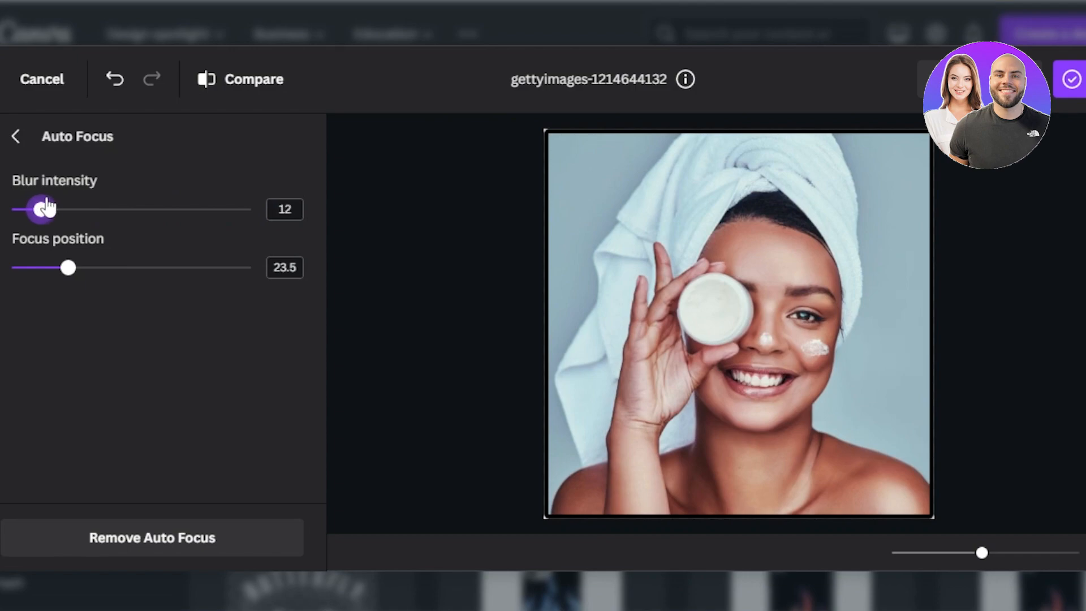
click(115, 79)
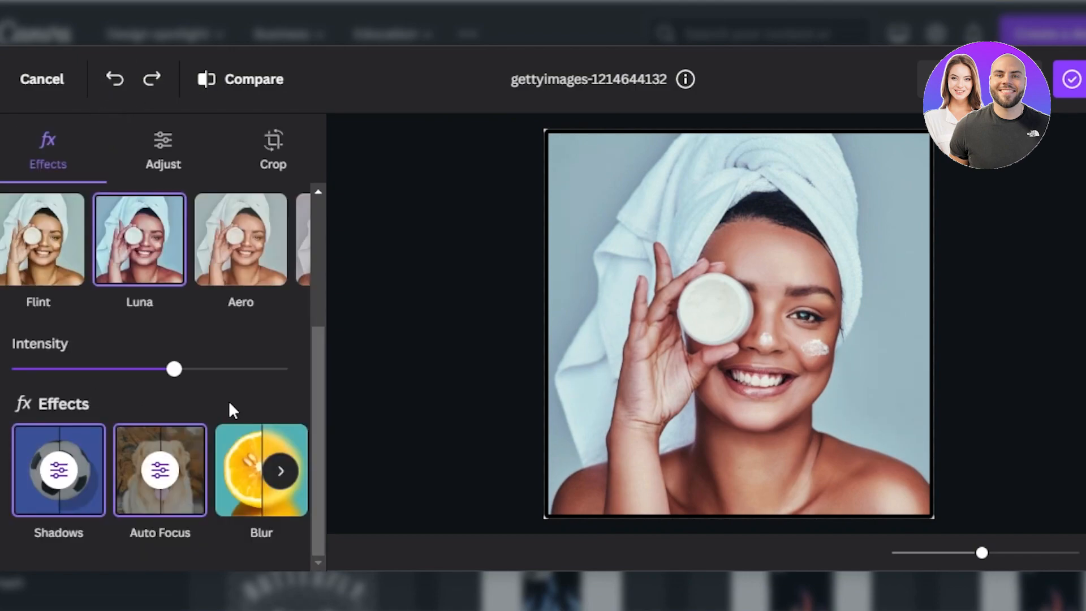
Examine the Duotone colour presets available for the photo.
click(283, 474)
click(226, 493)
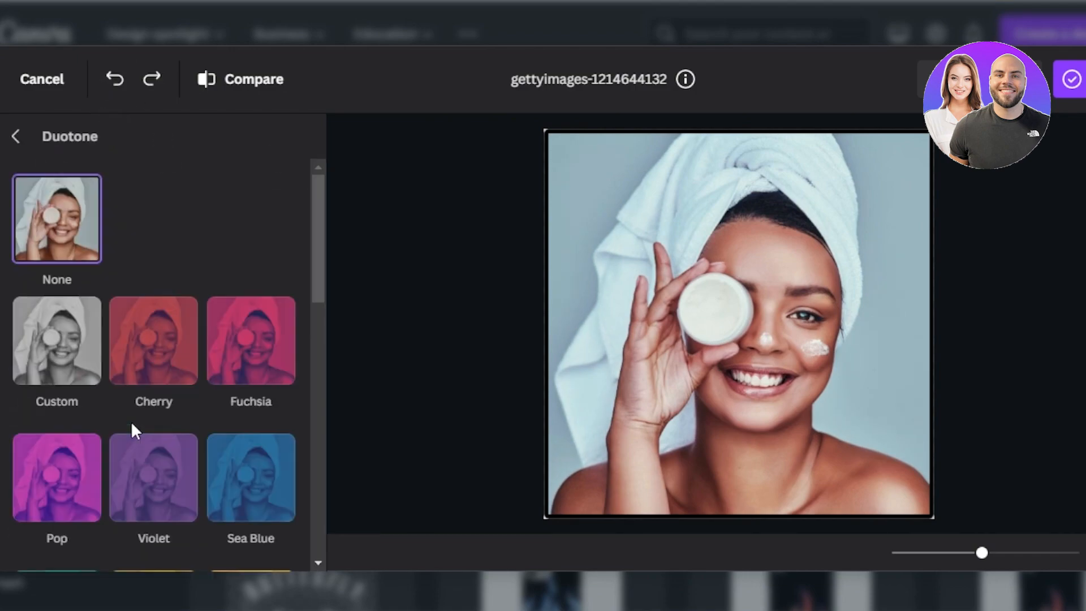
drag(317, 245, 320, 442)
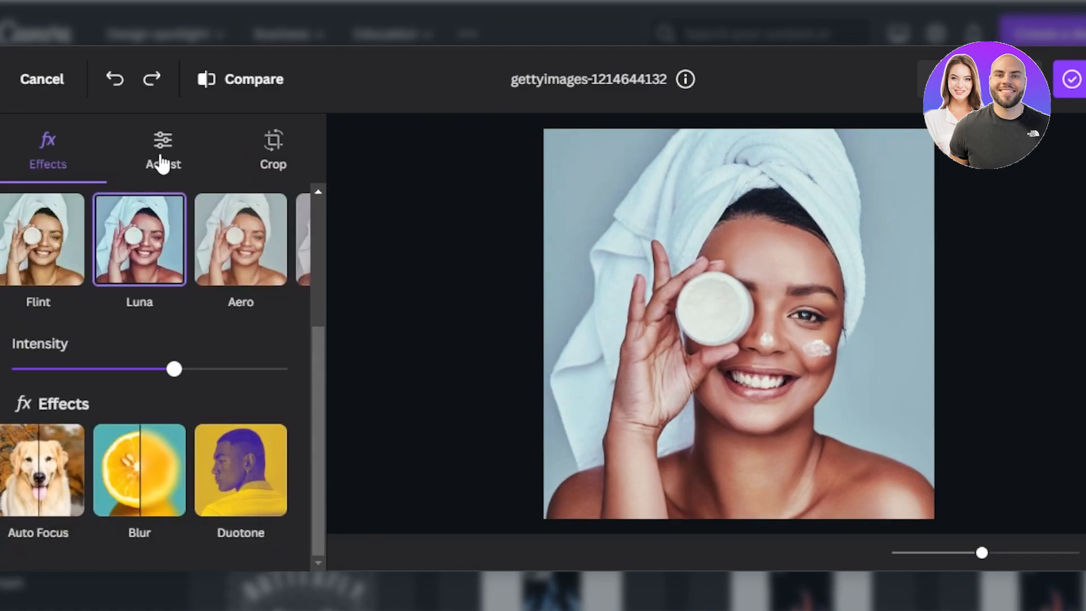
Adjust the whole photo's light with brightness 27, contrast 7 and highlights -4.
click(157, 162)
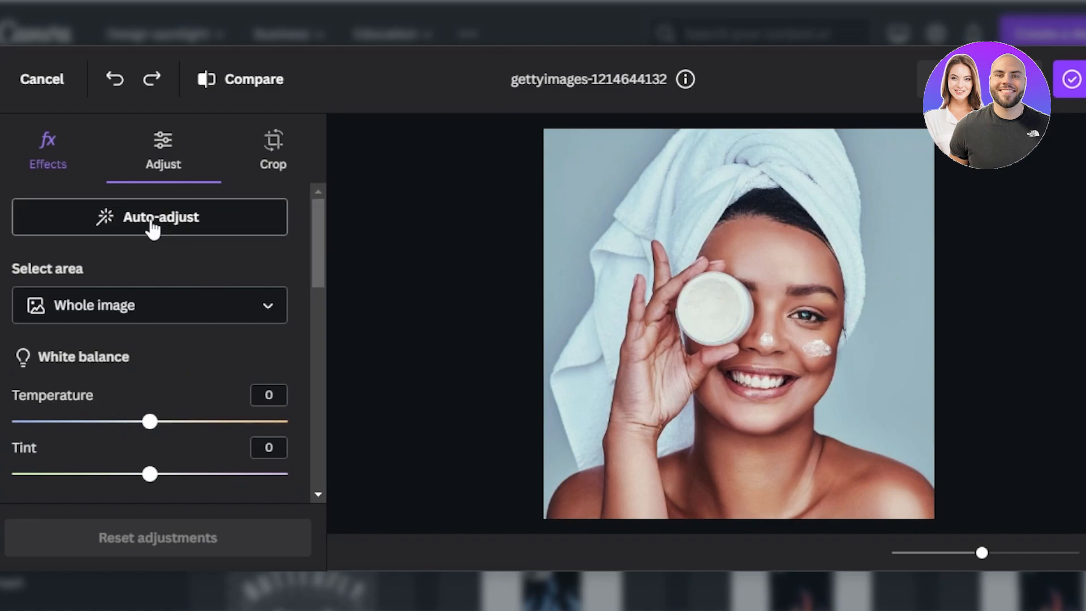
drag(317, 229, 318, 293)
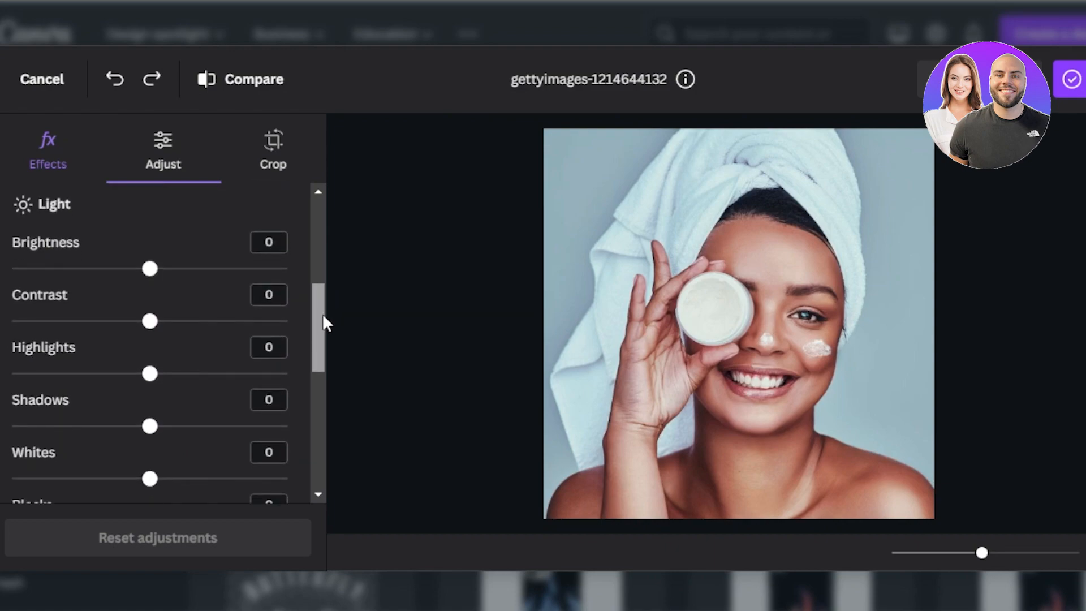
drag(148, 273, 188, 270)
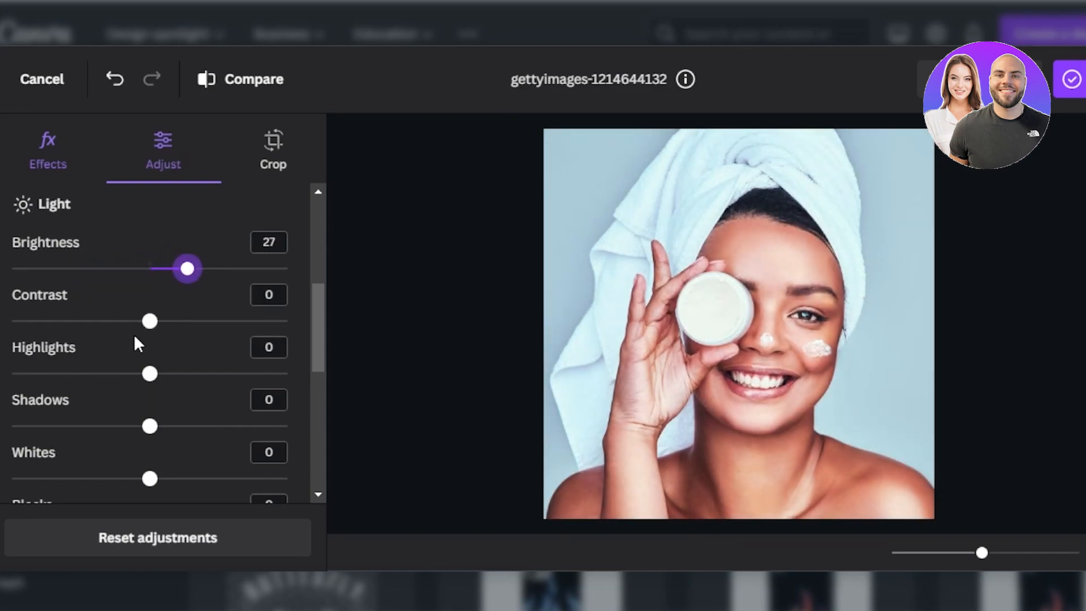
mouse_move(150, 324)
mouse_down()
mouse_move(104, 322)
mouse_move(183, 331)
mouse_move(163, 333)
mouse_up()
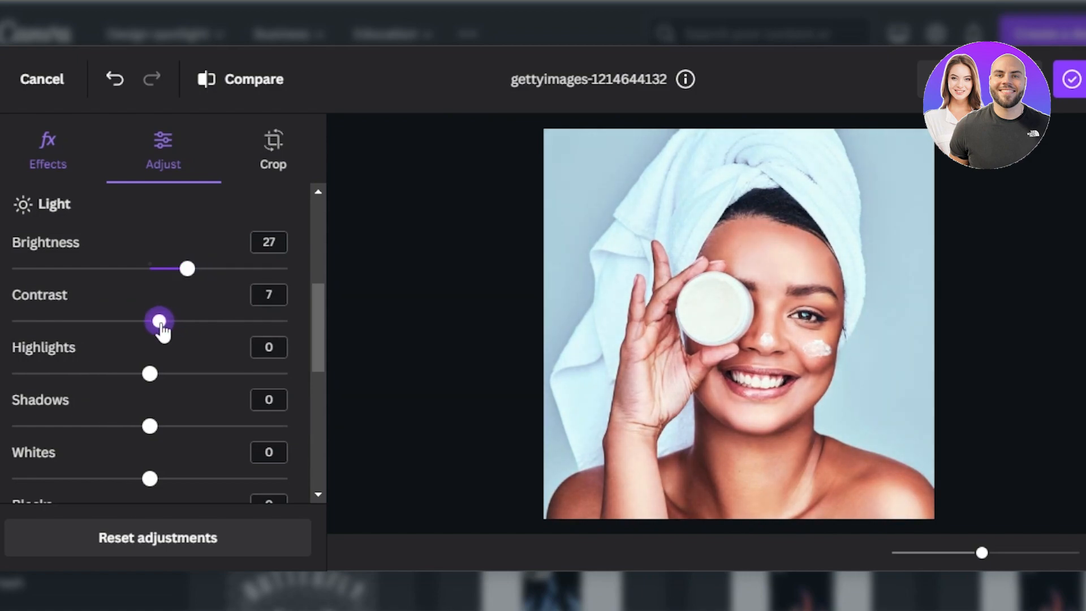
mouse_move(150, 380)
mouse_down()
mouse_move(194, 375)
mouse_move(63, 374)
mouse_move(153, 368)
mouse_up()
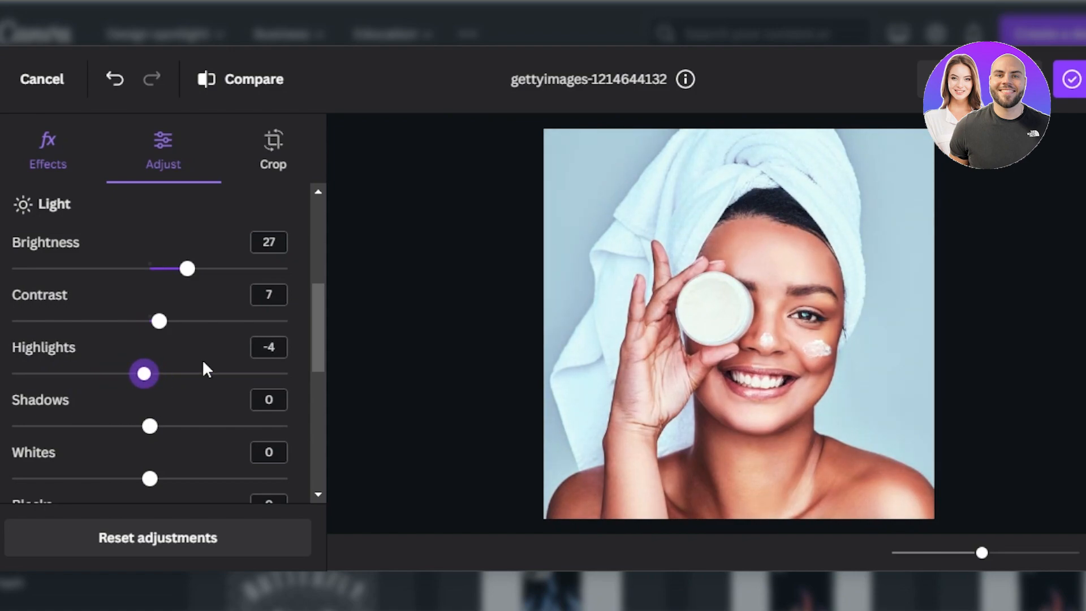
drag(322, 340, 319, 201)
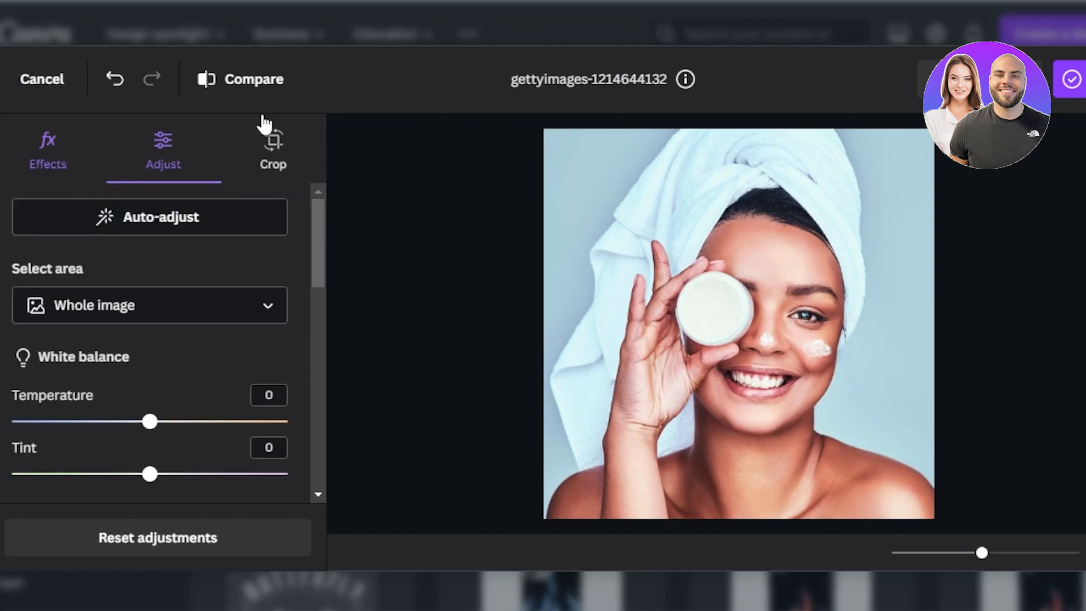
Examine the photo's crop frame and the available aspect ratios, and leave cropping without choosing another ratio.
click(272, 146)
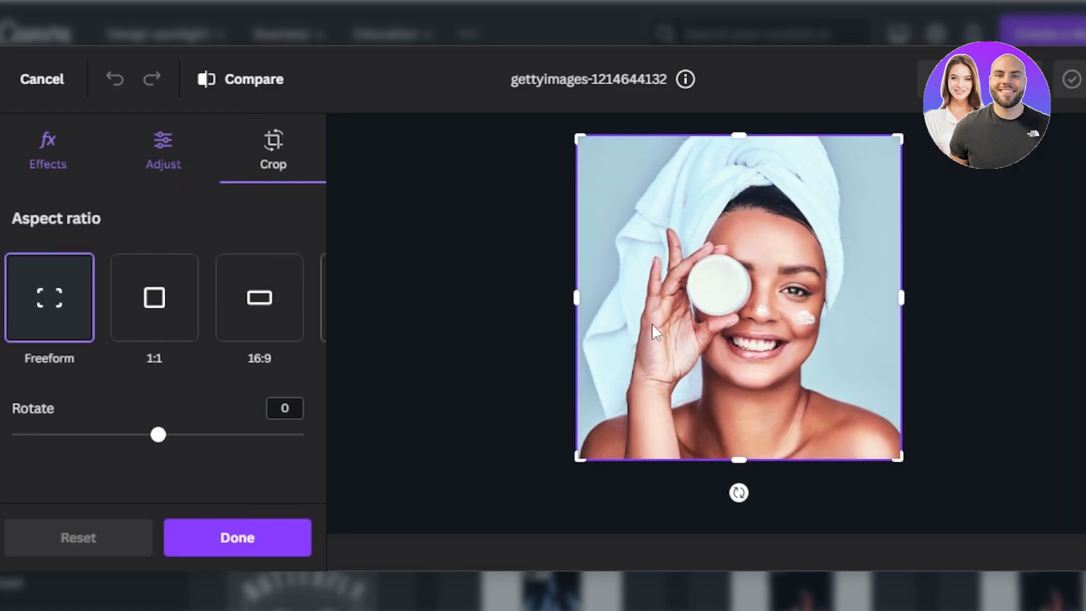
drag(585, 140, 555, 137)
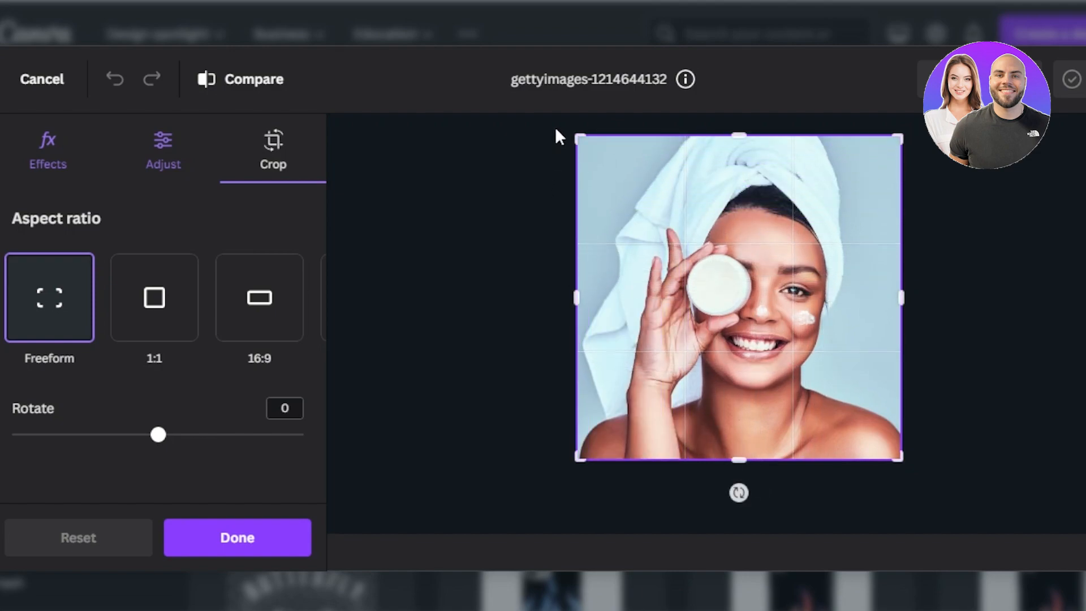
click(303, 309)
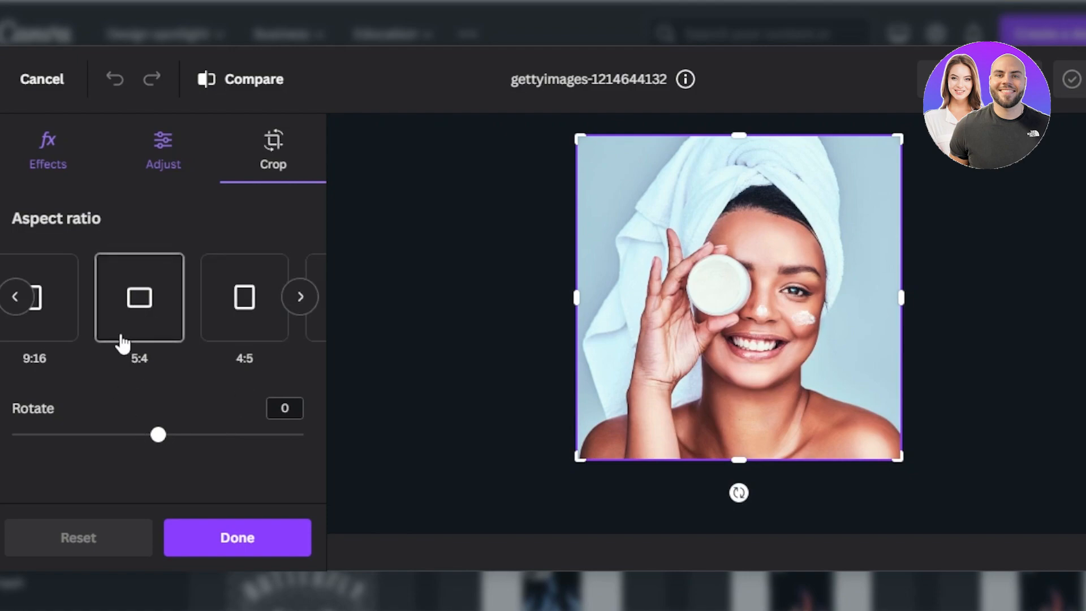
click(236, 546)
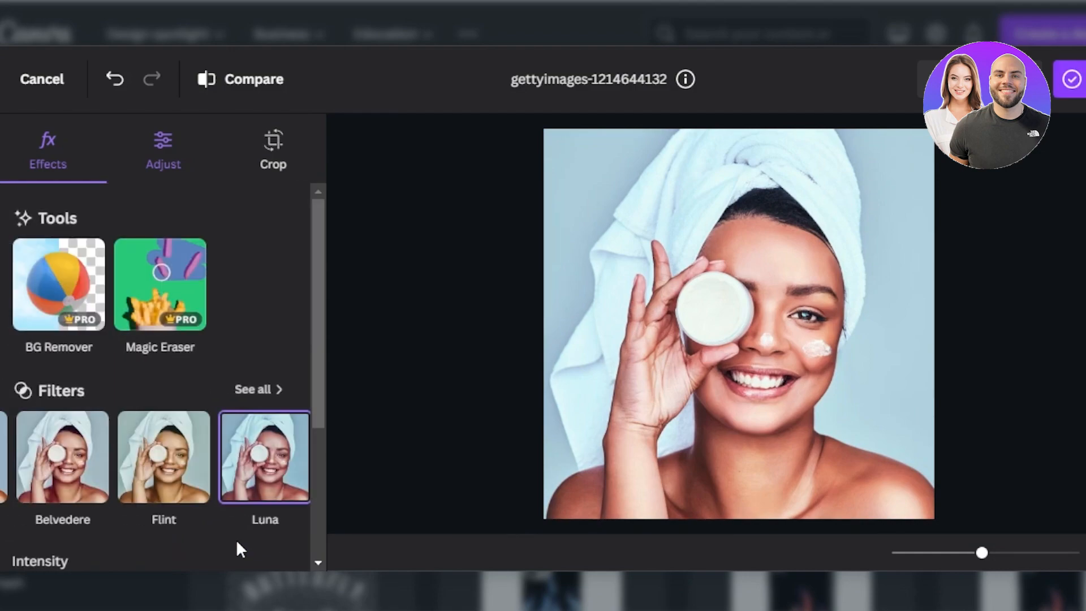
Save the edited photo to the Canva projects.
drag(321, 256, 315, 212)
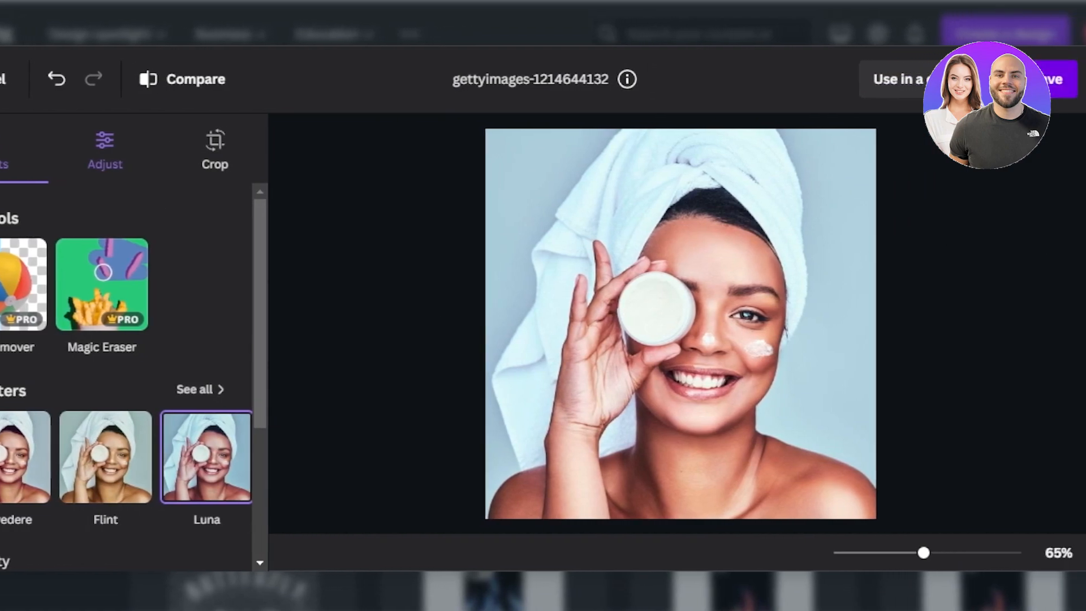
click(1064, 79)
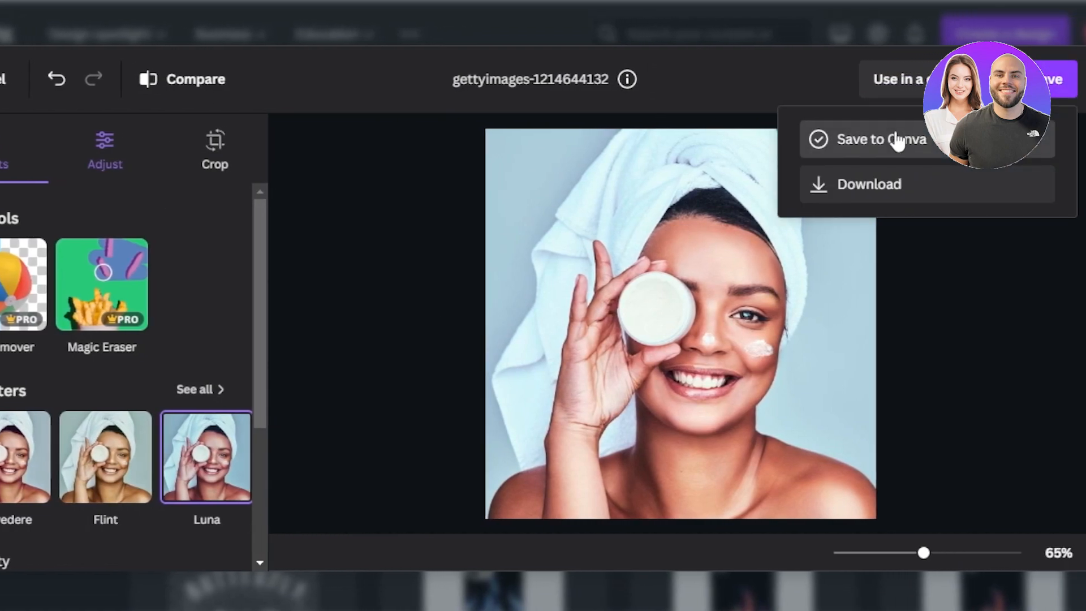
click(865, 142)
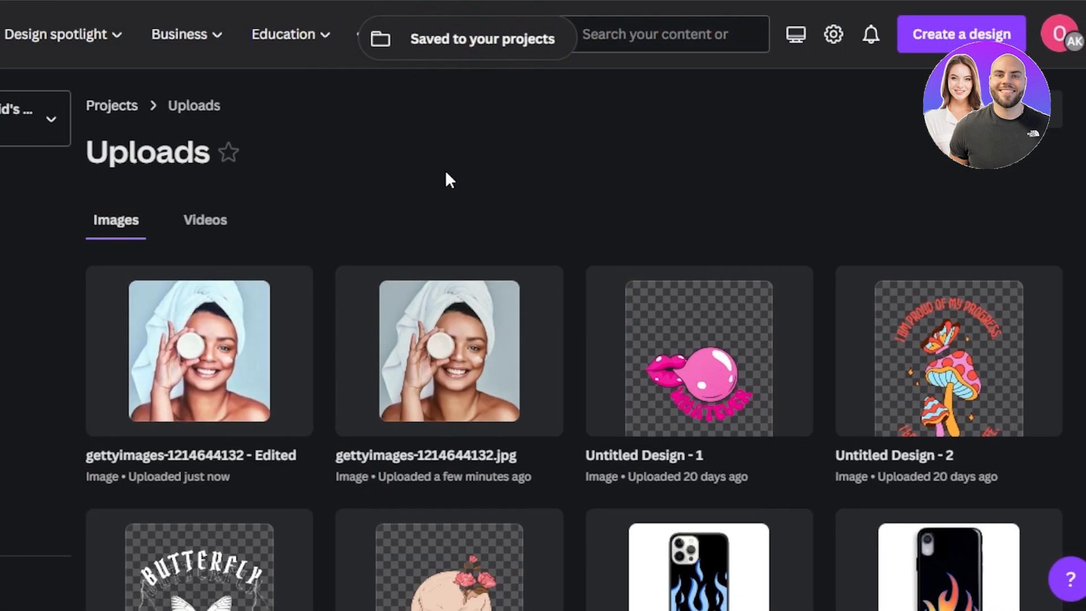
mouse_move(114, 42)
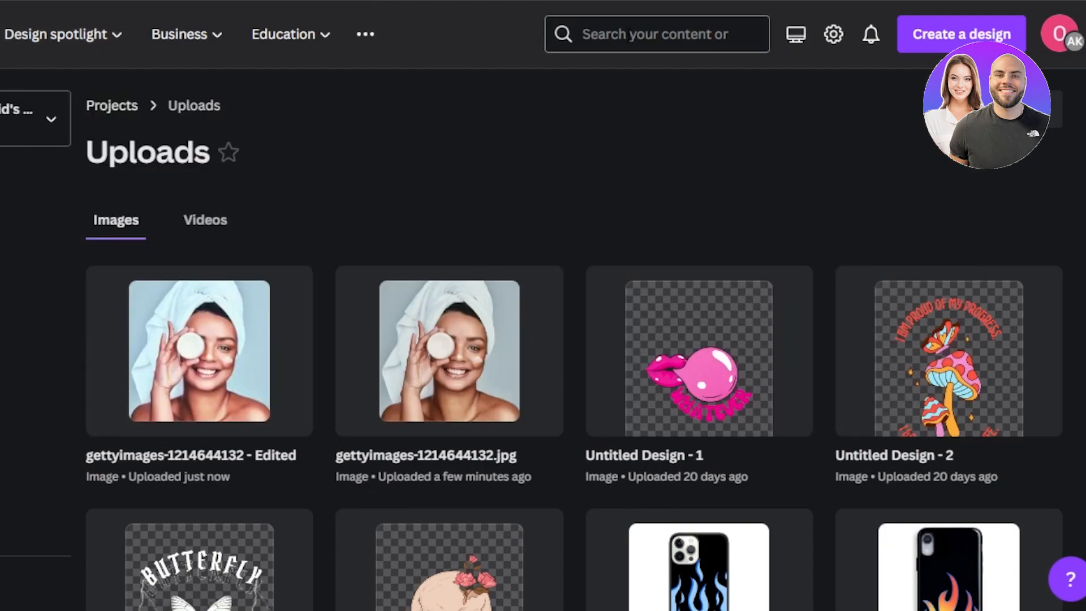
click(629, 35)
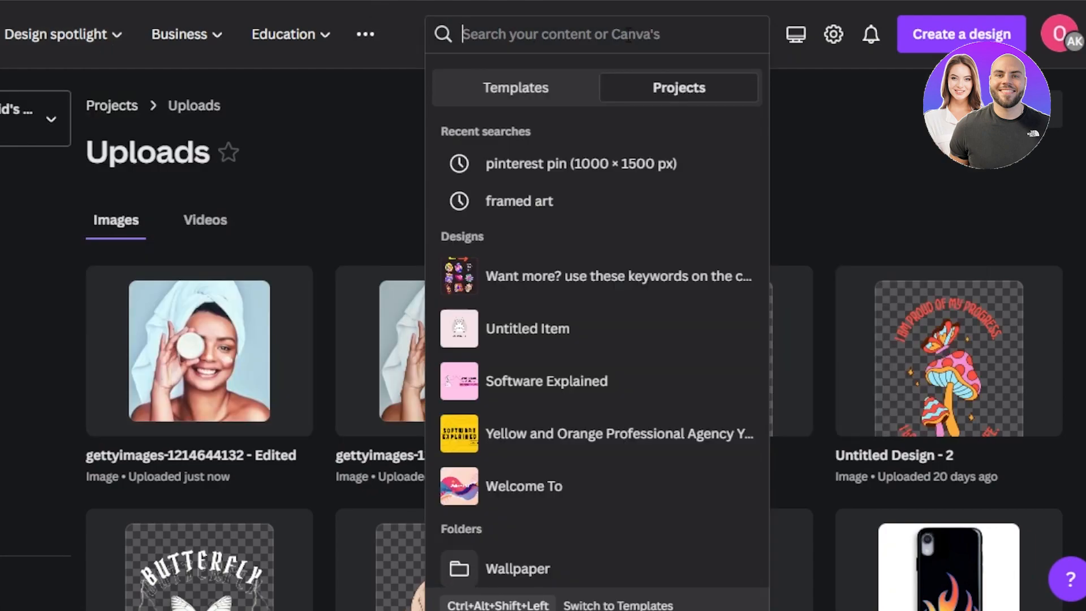
text(ph)
key(BackSpace)
key(BackSpace)
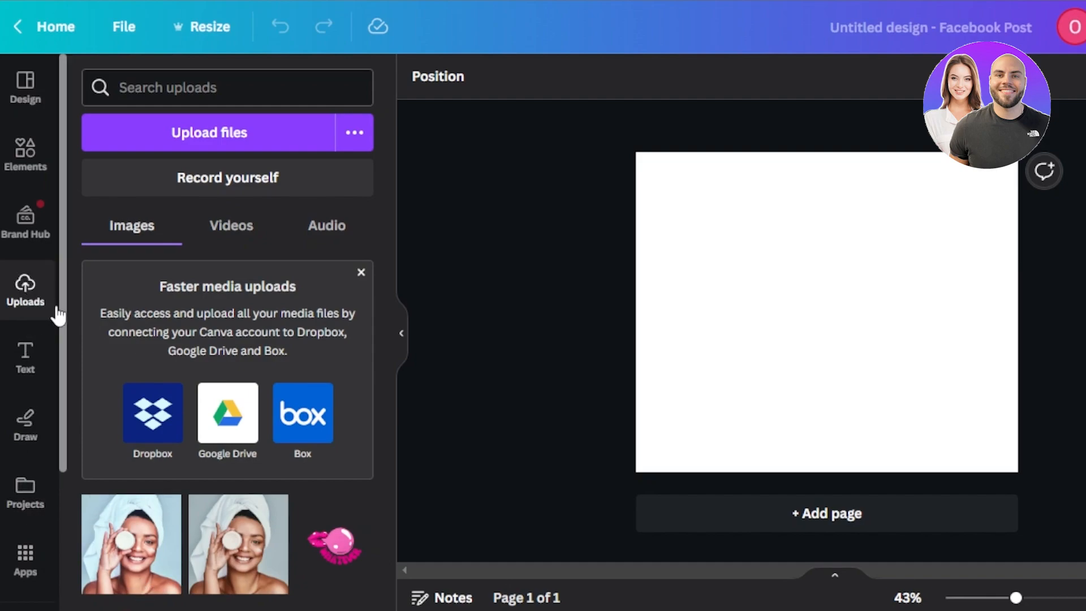
Add the edited portrait from the uploads to the blank Facebook post, enlarge it and centre it on the page.
click(146, 536)
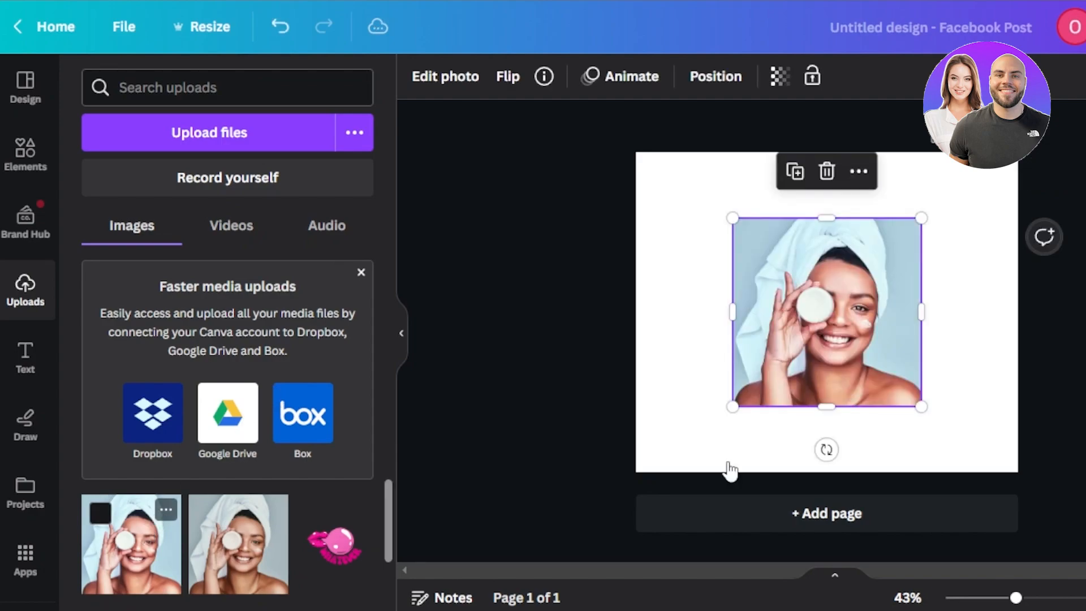
drag(731, 218, 676, 163)
drag(768, 311, 790, 341)
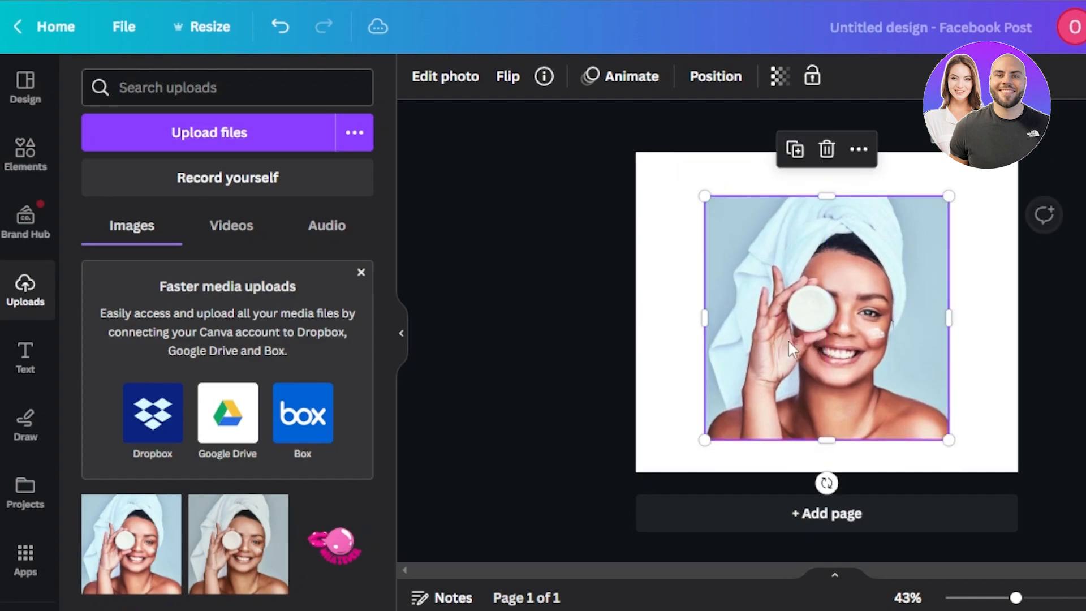
Find the frames among the design elements and place a rounded, egg-shaped frame over the portrait.
click(21, 165)
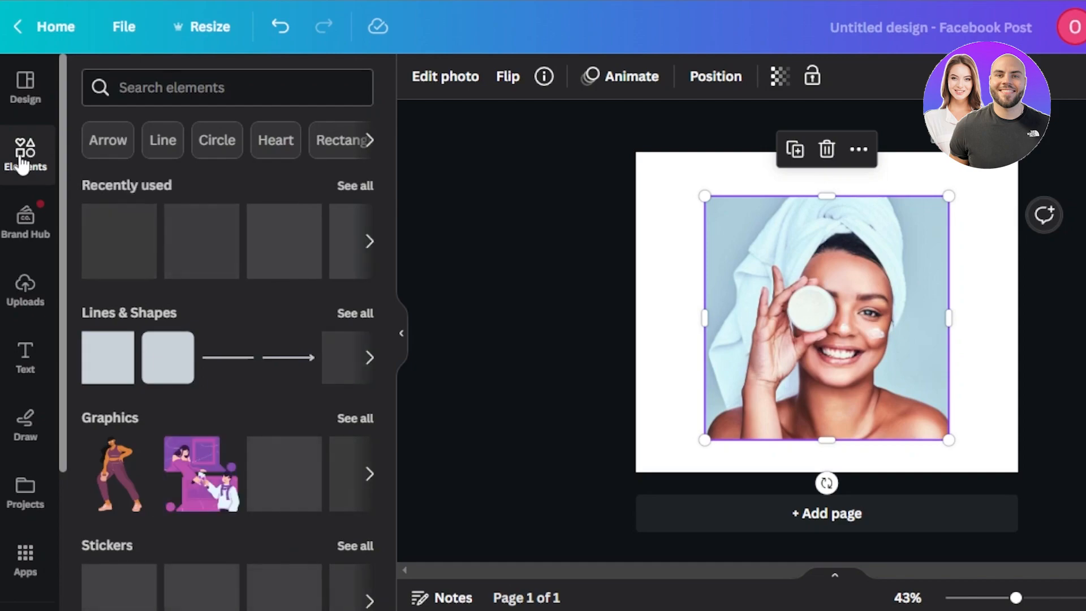
scroll(384, 263, down, 4)
drag(385, 263, 389, 492)
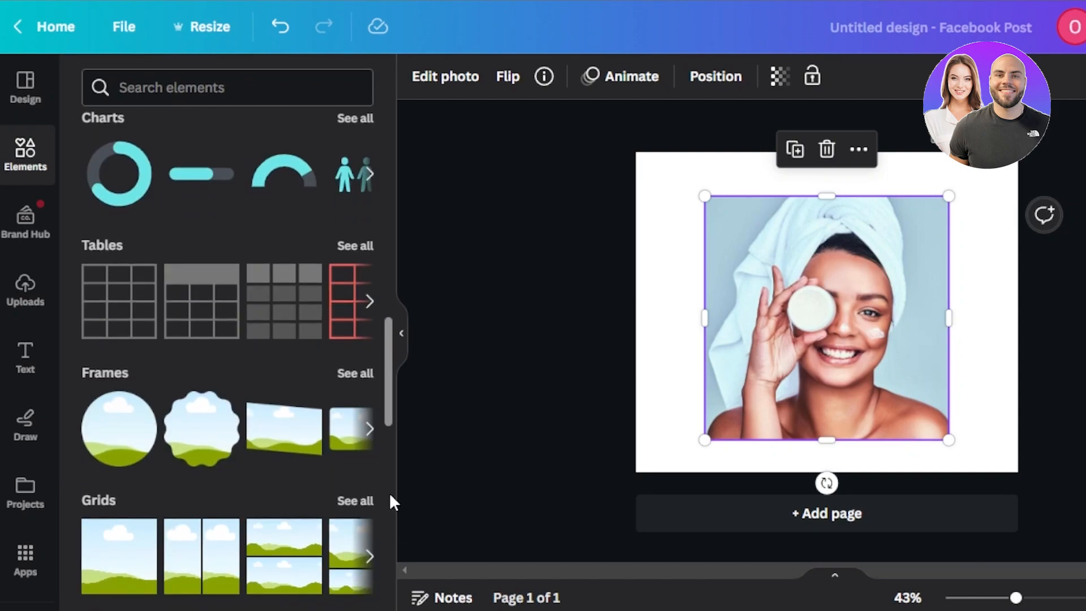
click(356, 362)
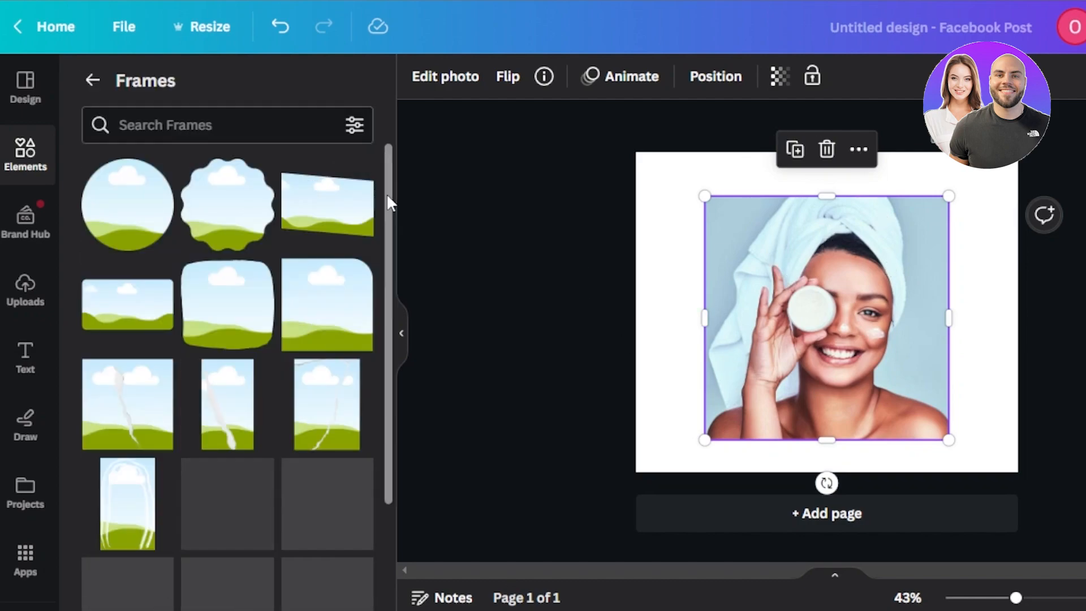
drag(389, 243, 398, 509)
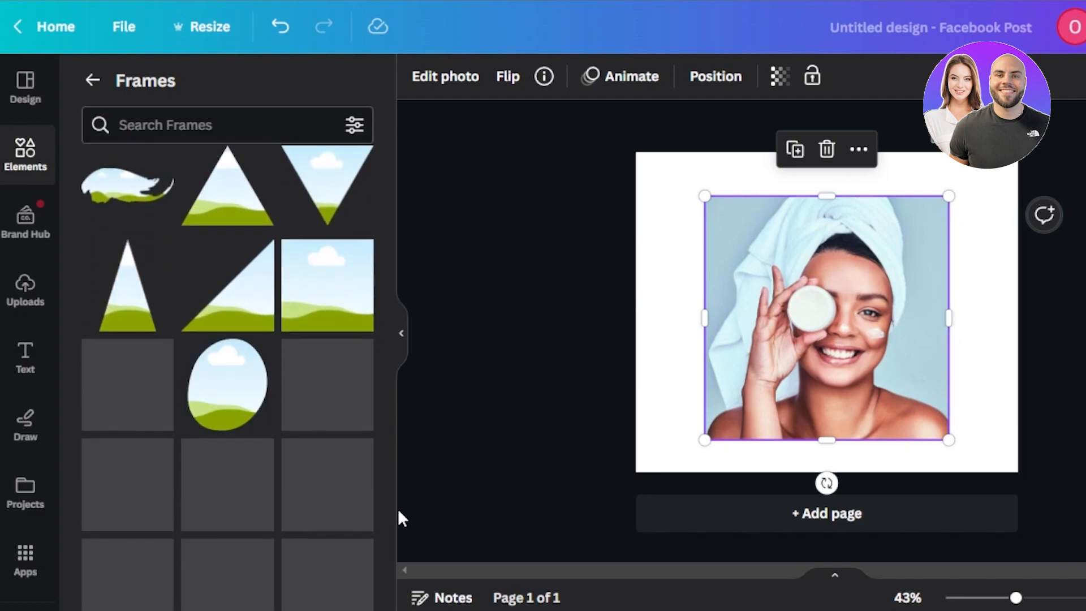
click(225, 378)
drag(790, 368, 759, 351)
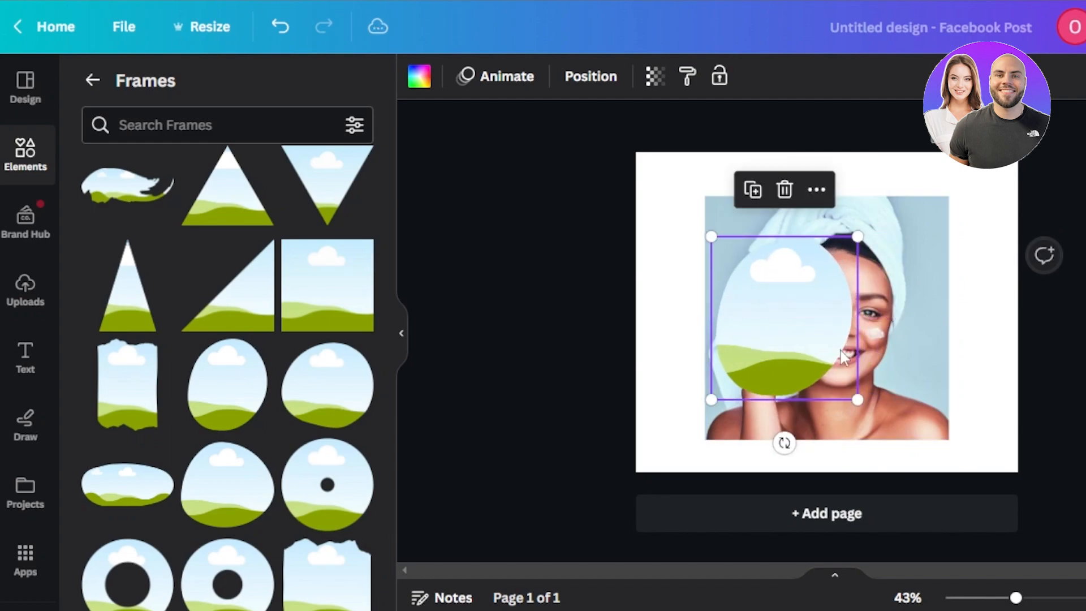
Fill the egg-shaped frame with the portrait, enlarge it to about the page height and centre it.
click(927, 349)
drag(925, 349, 818, 338)
click(818, 338)
drag(857, 400, 991, 548)
drag(847, 395, 830, 332)
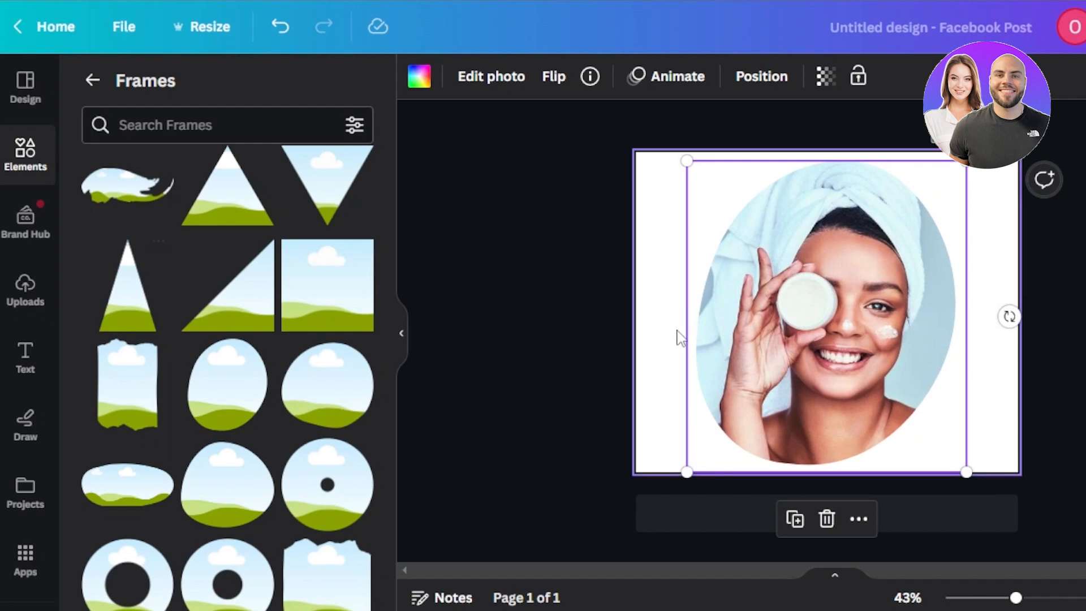
Set the page background to a custom solid muted pink.
click(665, 299)
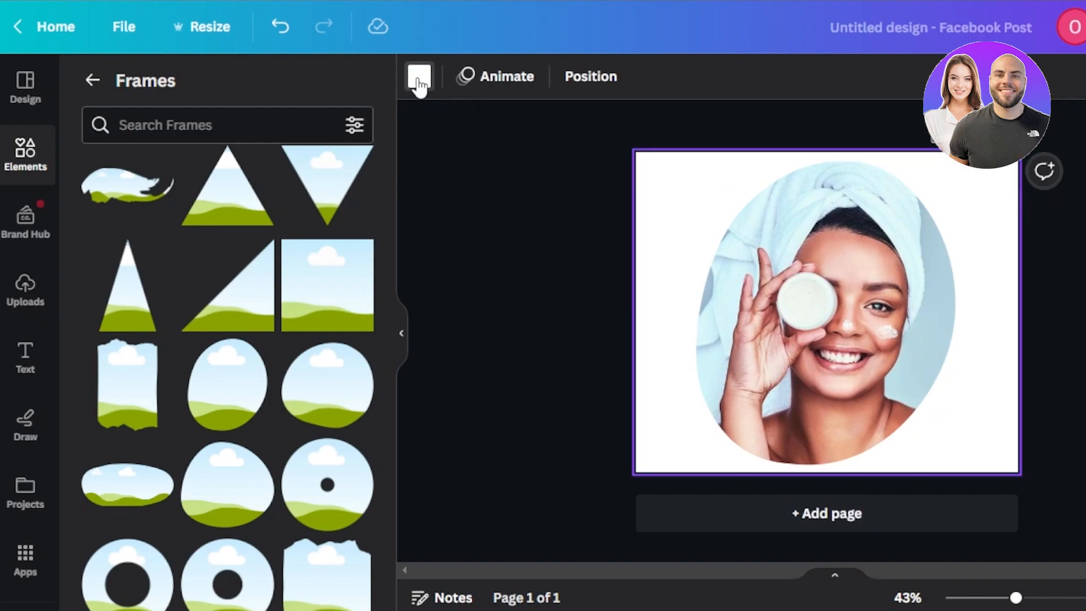
click(418, 79)
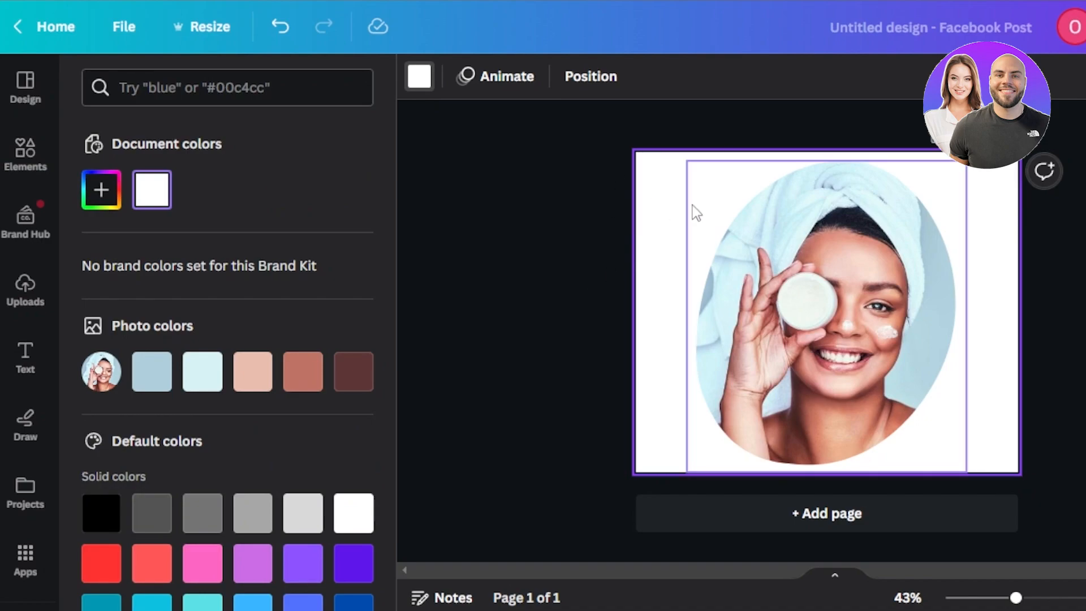
click(98, 201)
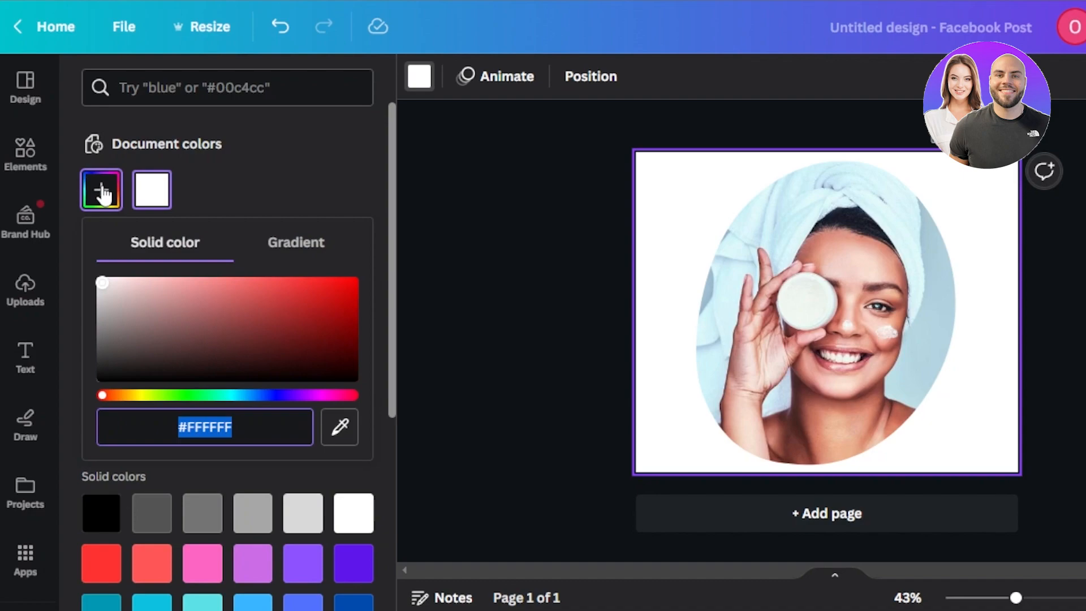
click(335, 288)
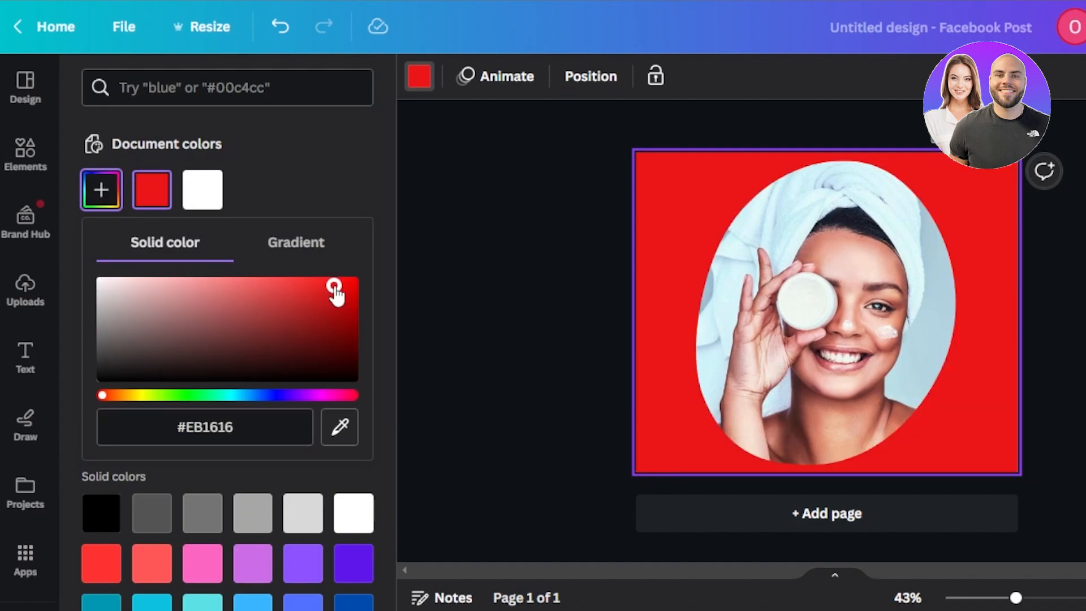
drag(335, 289, 181, 304)
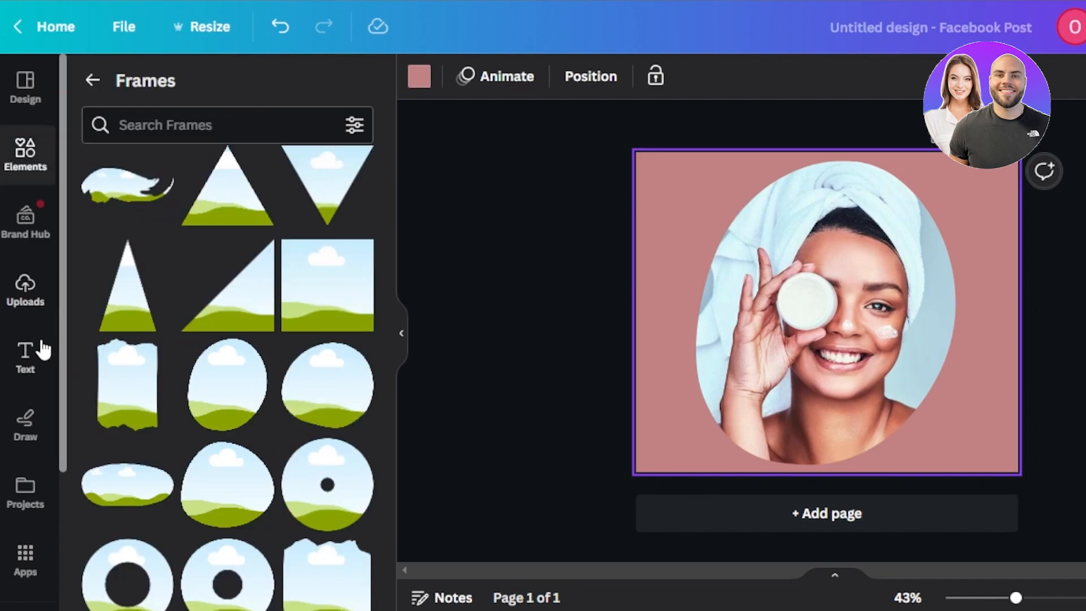
Add a heading over the framed portrait, widen its text box and replace its text with GLOW.
click(31, 356)
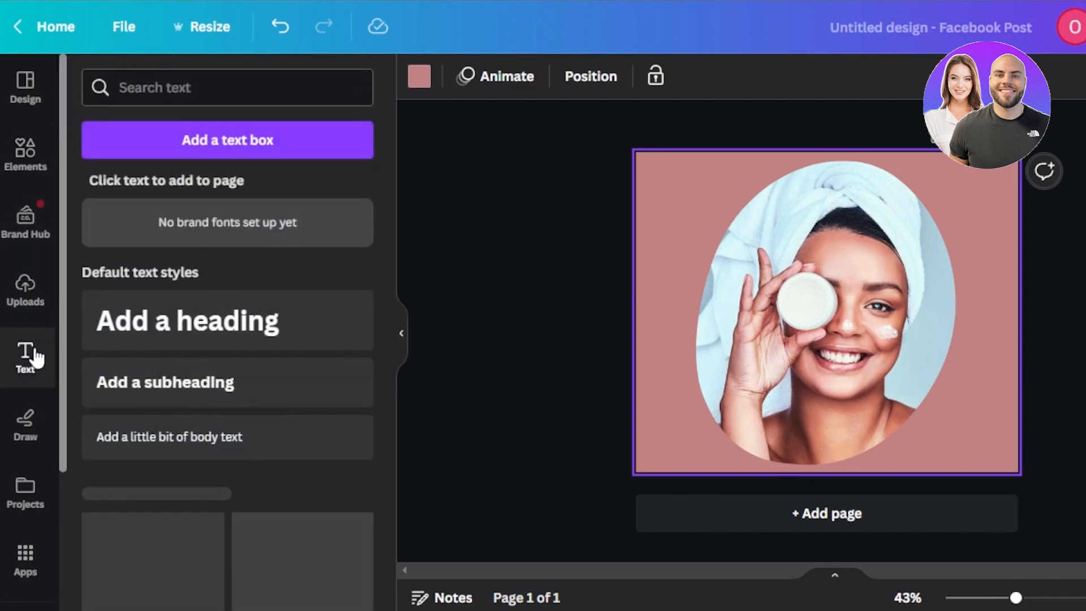
click(190, 344)
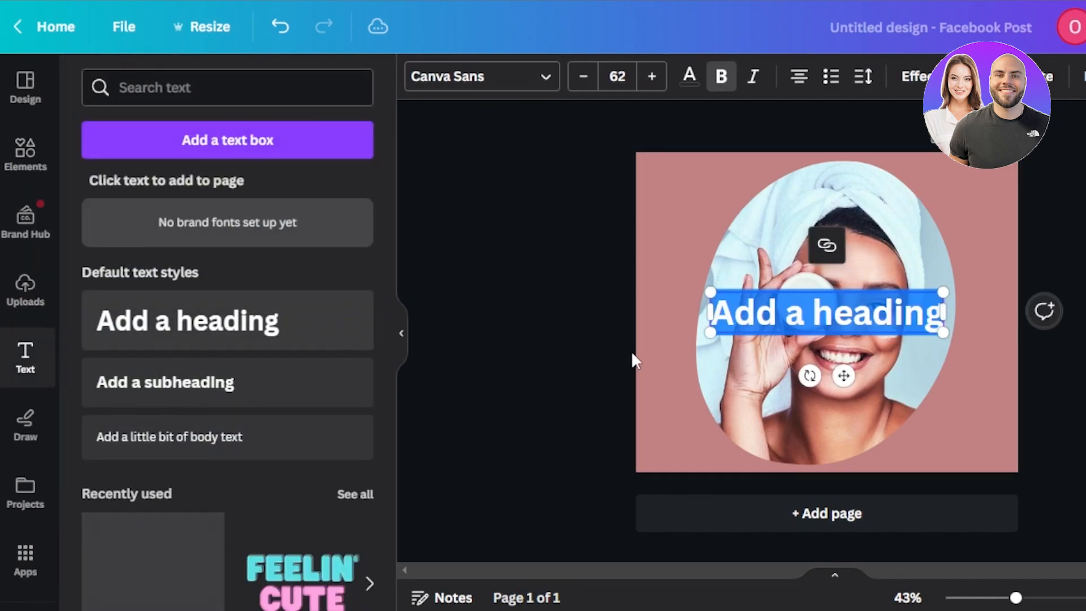
click(947, 316)
click(933, 318)
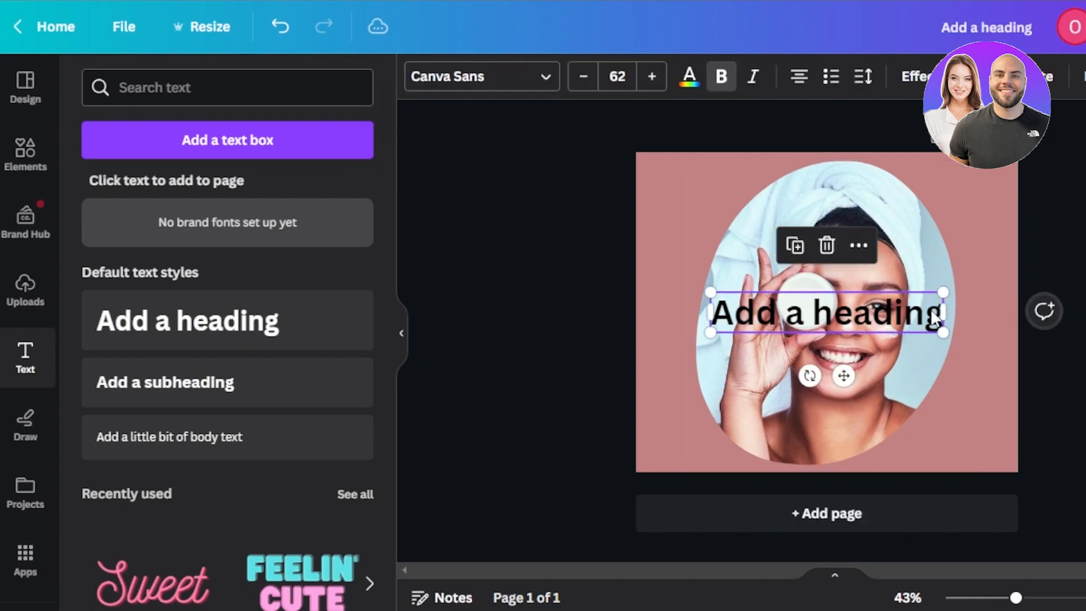
drag(946, 313, 1063, 313)
text(GLOW)
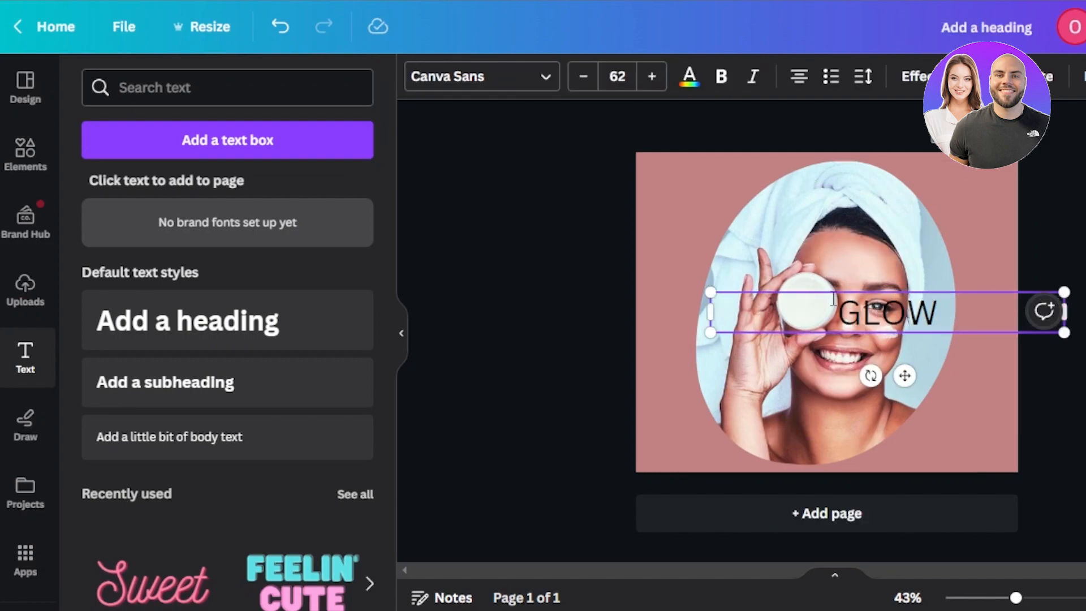
Set the font of the whole GLOW heading to Citadel Script.
key(ctrl+a)
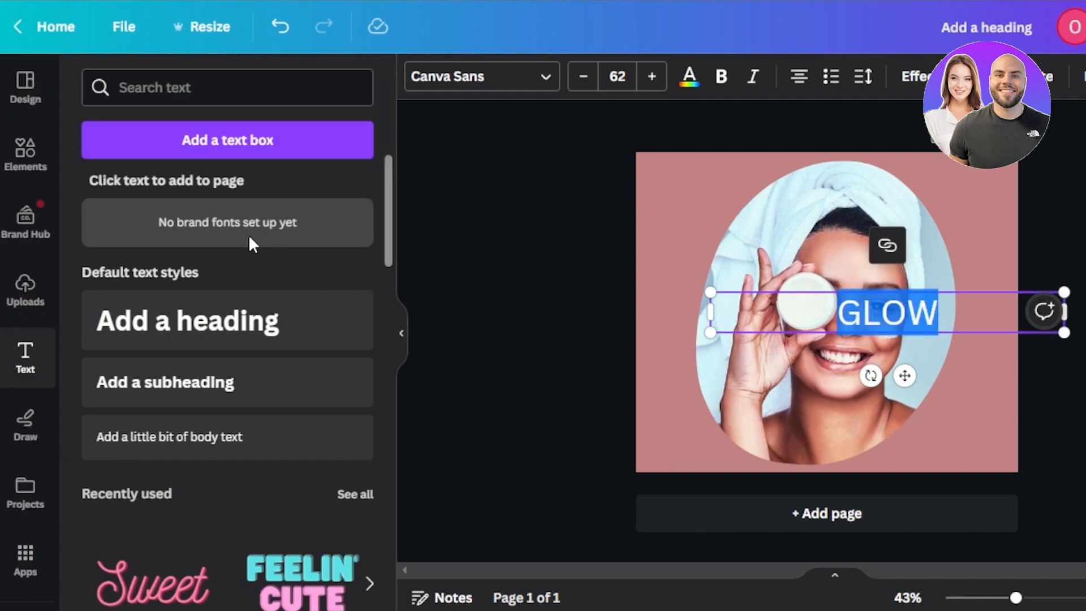
click(516, 77)
click(133, 453)
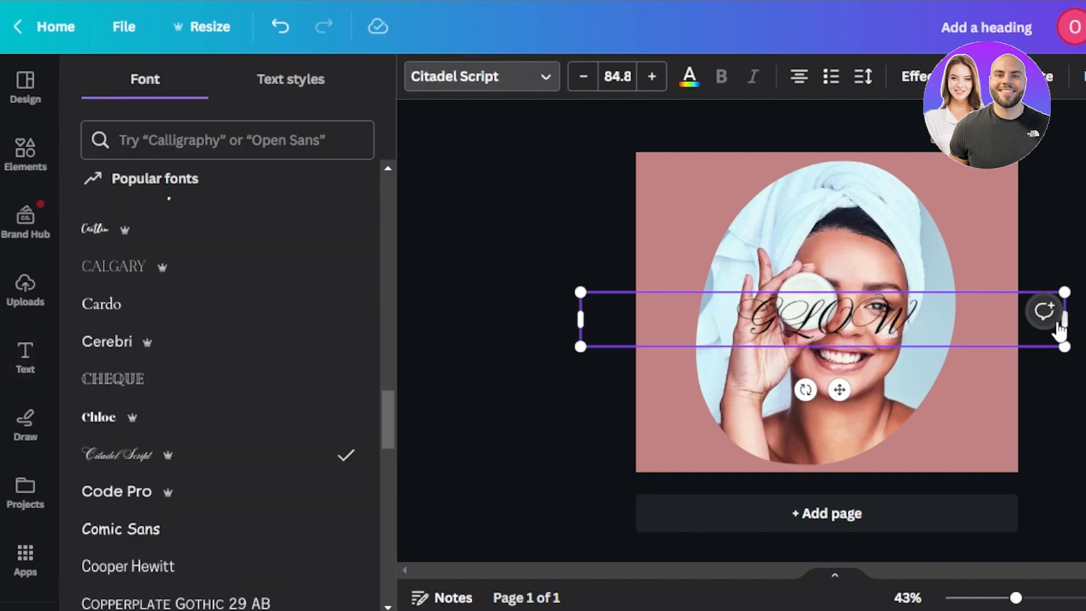
Move the GLOW heading over the portrait's lower-right shoulder and change its text colour to white.
drag(850, 322, 924, 429)
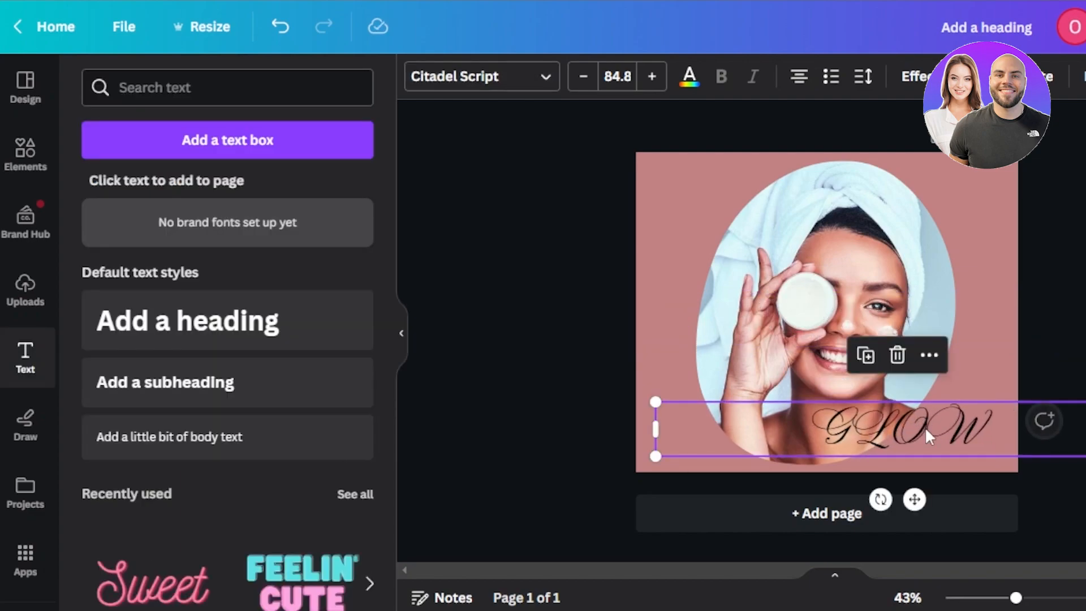
double_click(928, 432)
drag(994, 419, 893, 416)
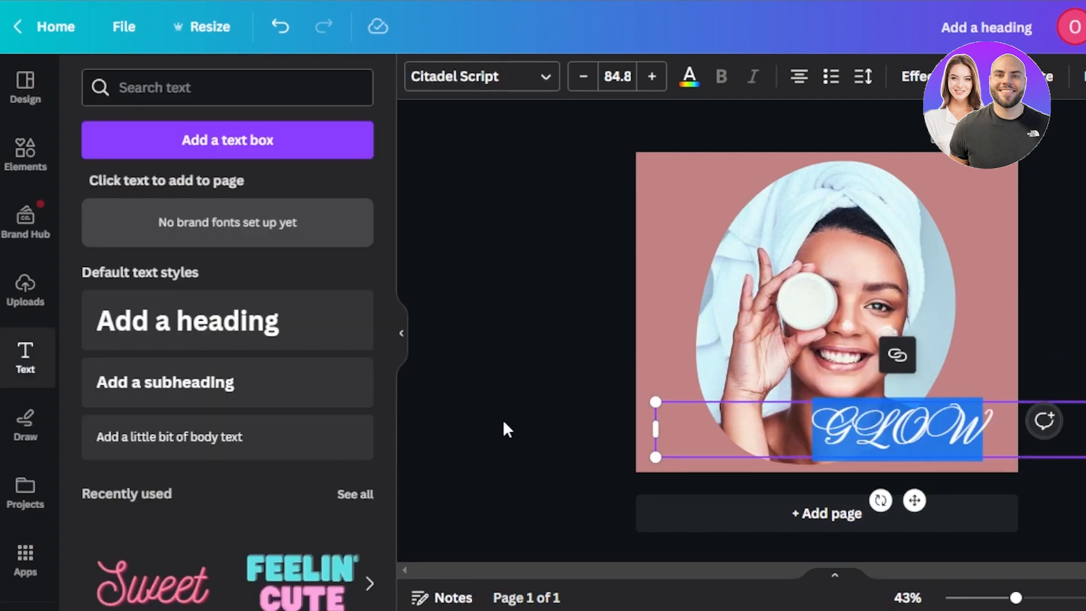
click(504, 429)
Add the navy leafy branch graphic from Bold Foliage at the page's lower-left edge and recolour it dark brown with grey.
click(22, 167)
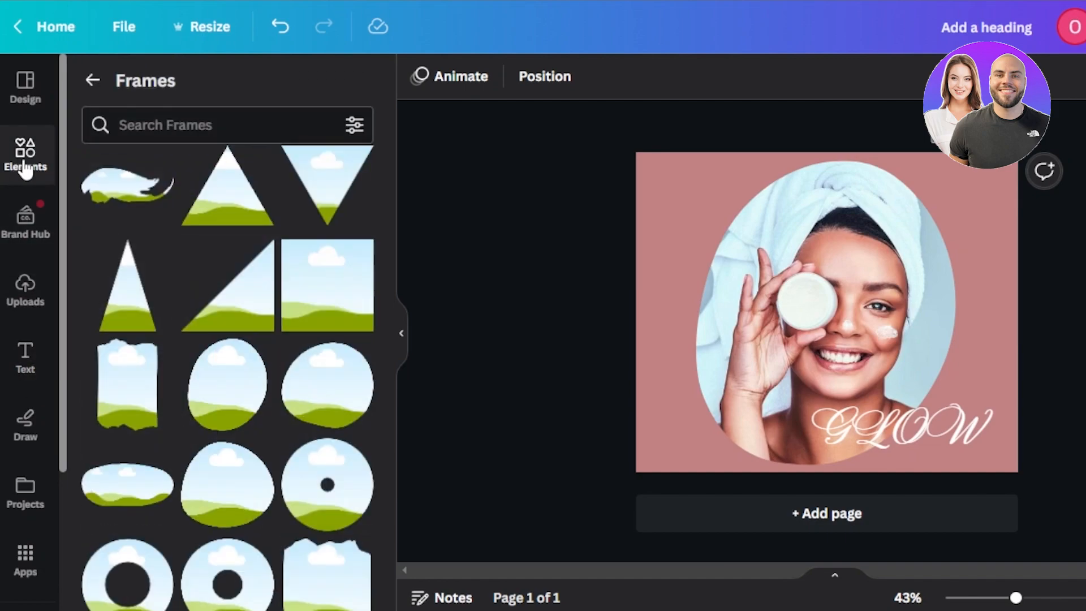
click(24, 167)
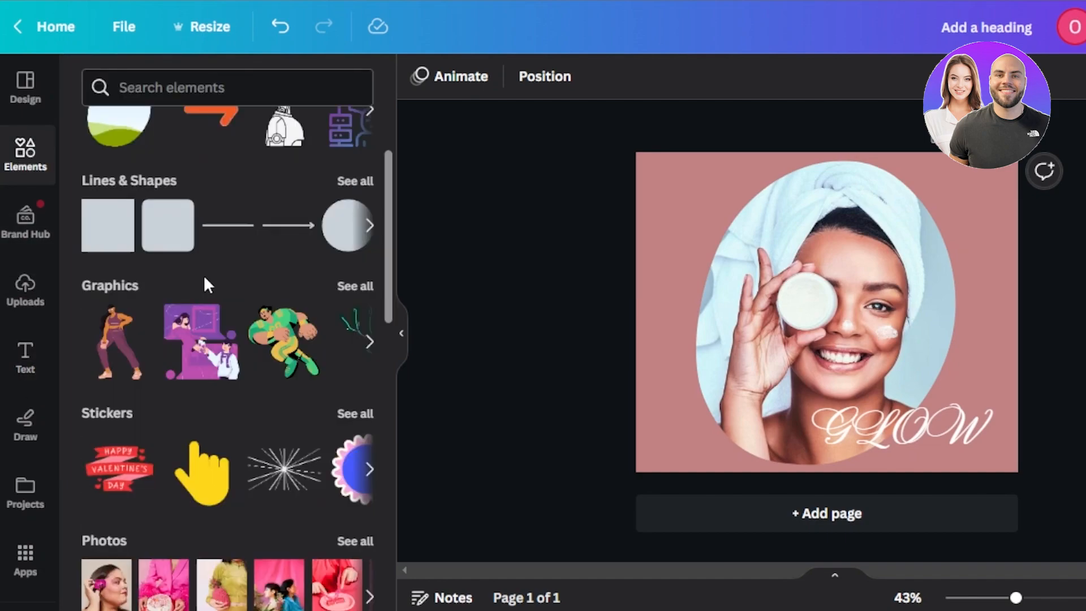
click(354, 284)
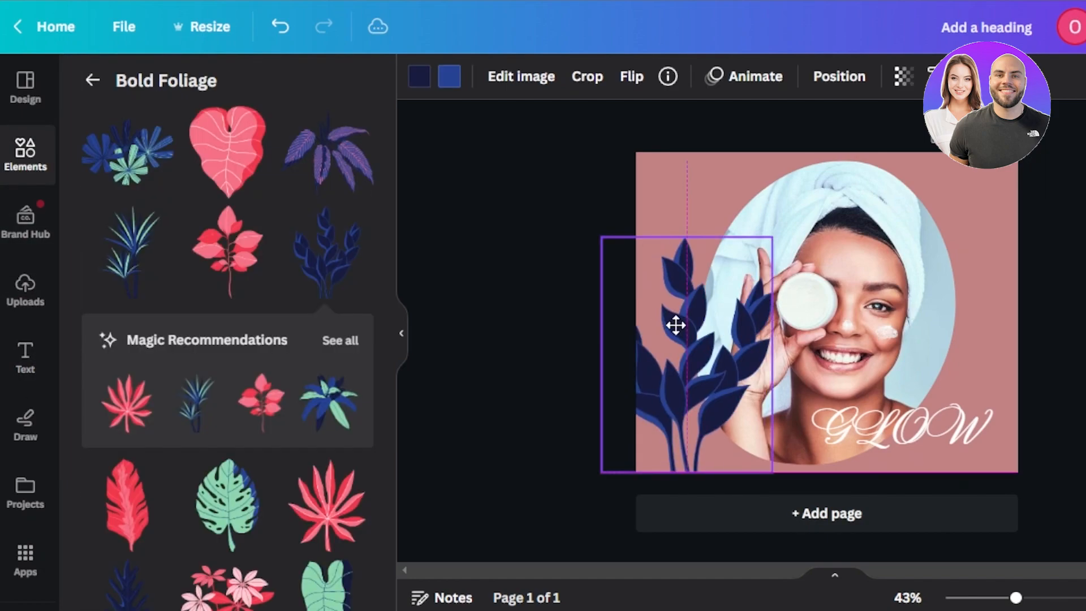
drag(676, 325, 678, 328)
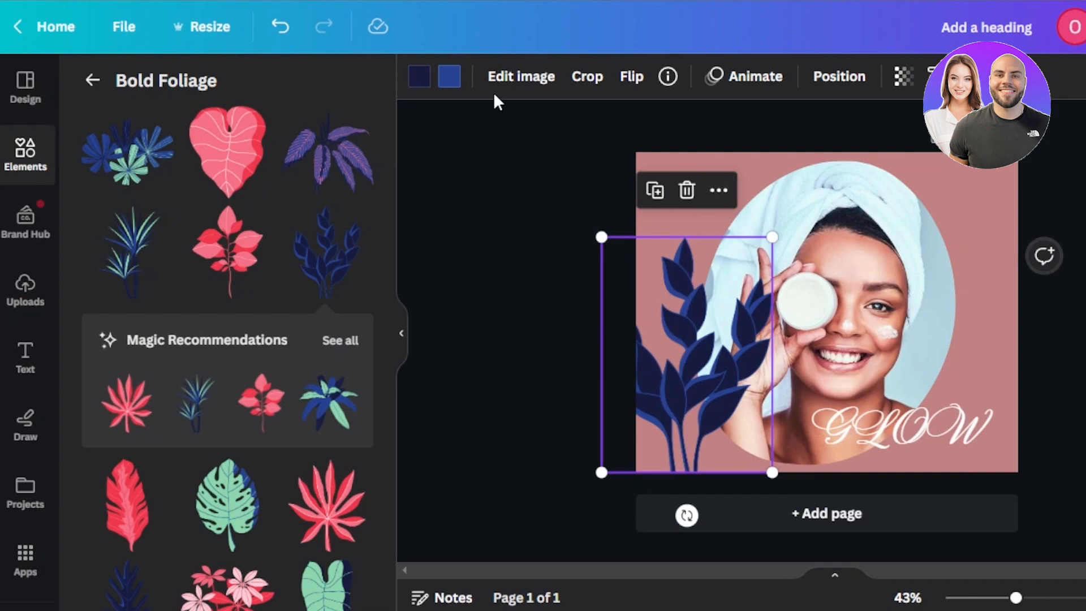
Bring the framed portrait in front of the leafy branch and delete the extra second page.
right_click(826, 345)
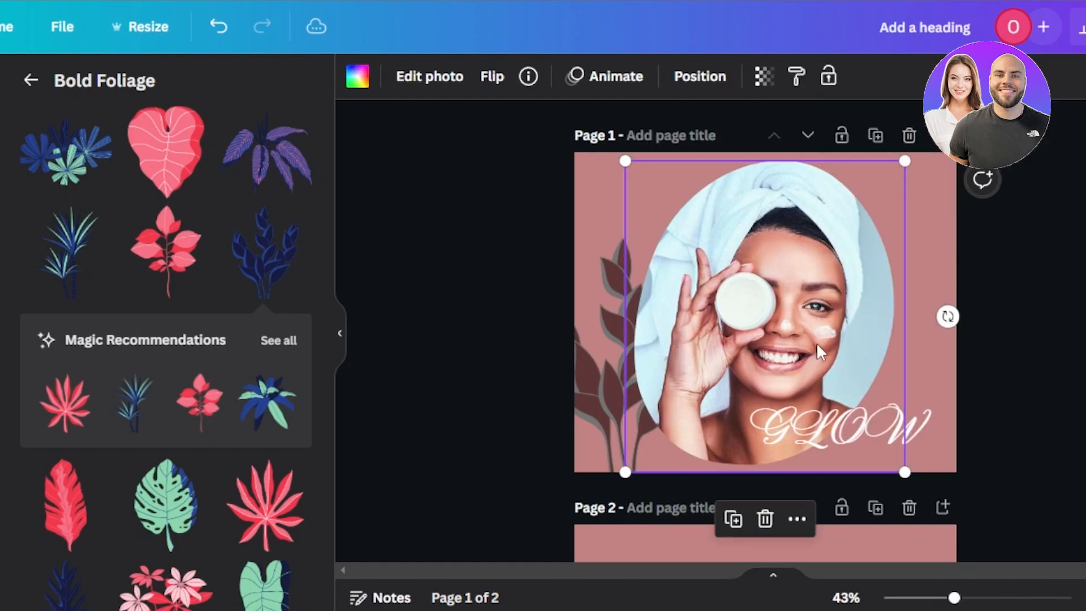
click(909, 508)
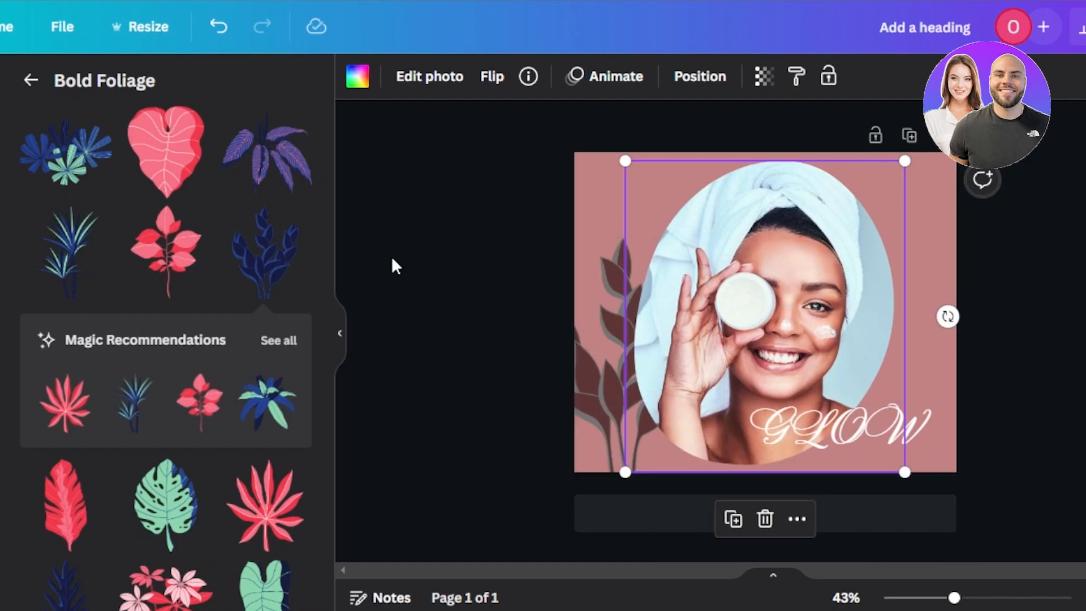
Download the finished design as a PNG file at size 1, 940 × 788 px.
click(1072, 26)
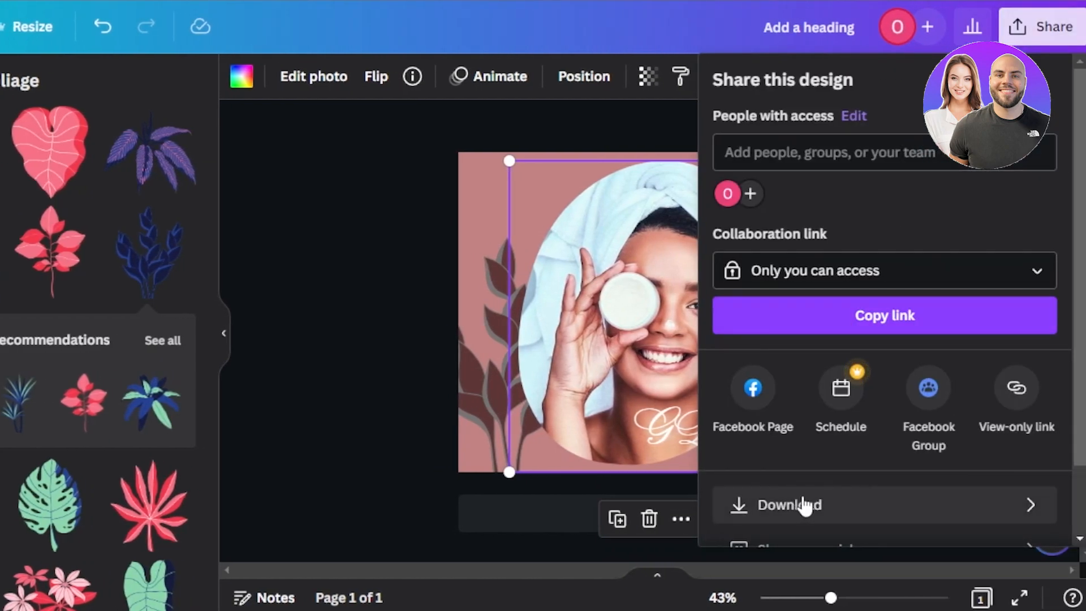
click(803, 505)
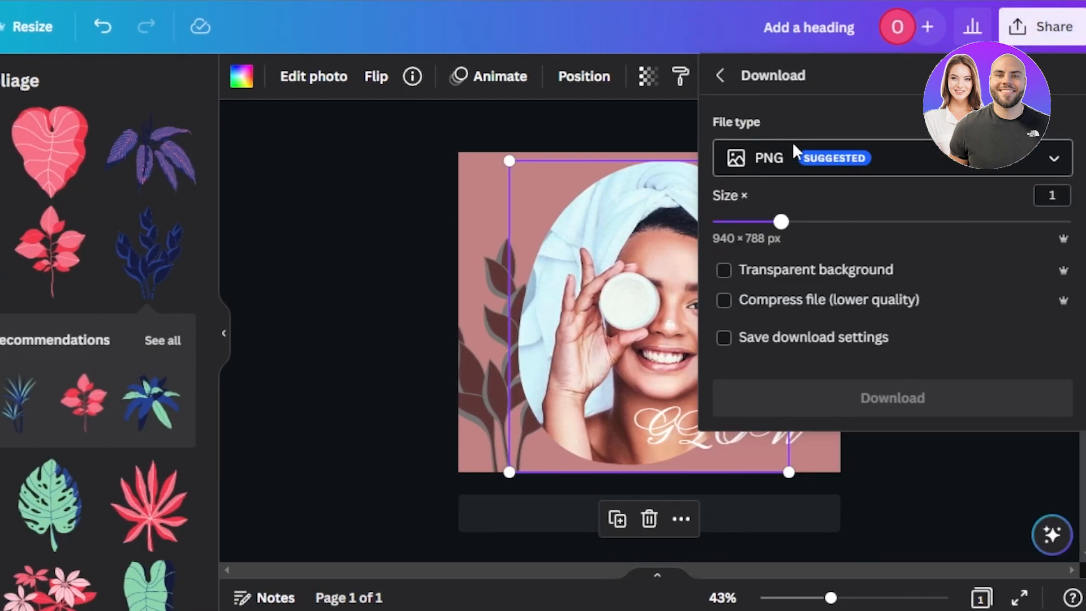
click(847, 399)
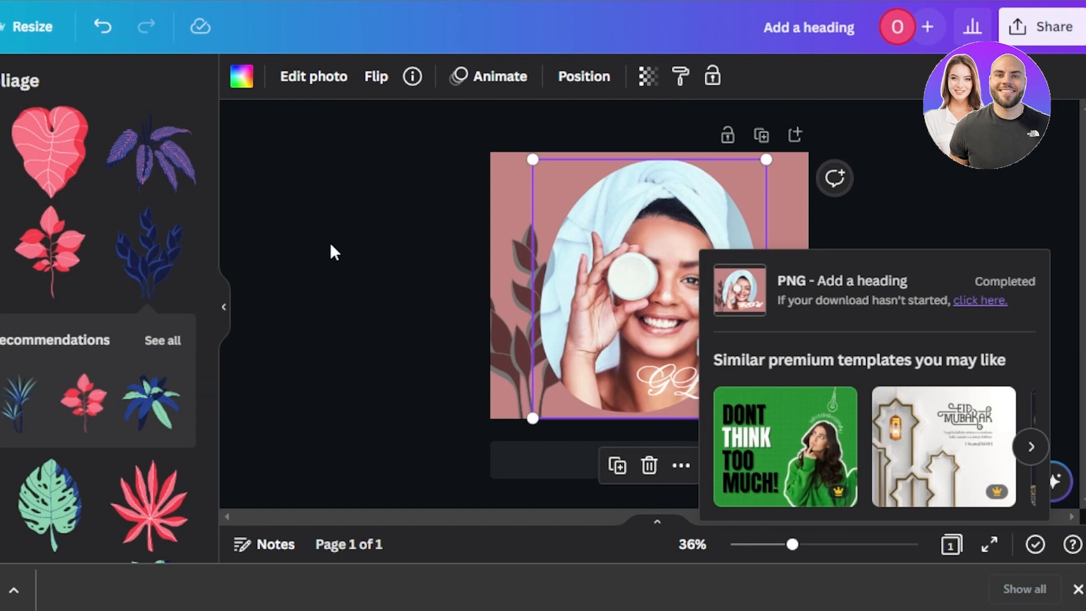
click(330, 245)
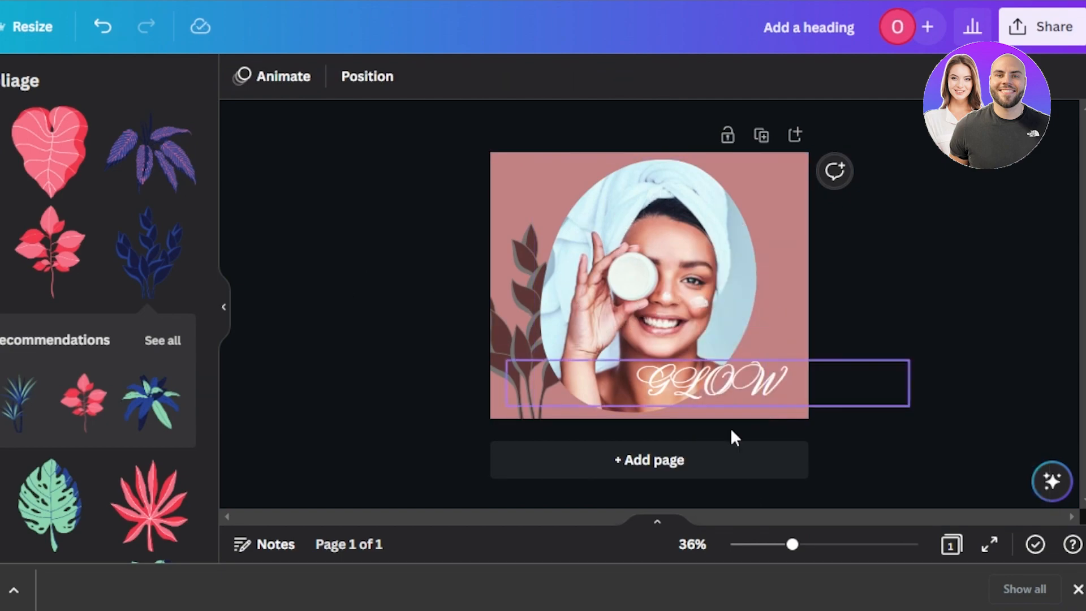
mouse_move(793, 545)
mouse_down()
mouse_move(816, 546)
mouse_move(807, 546)
mouse_up()
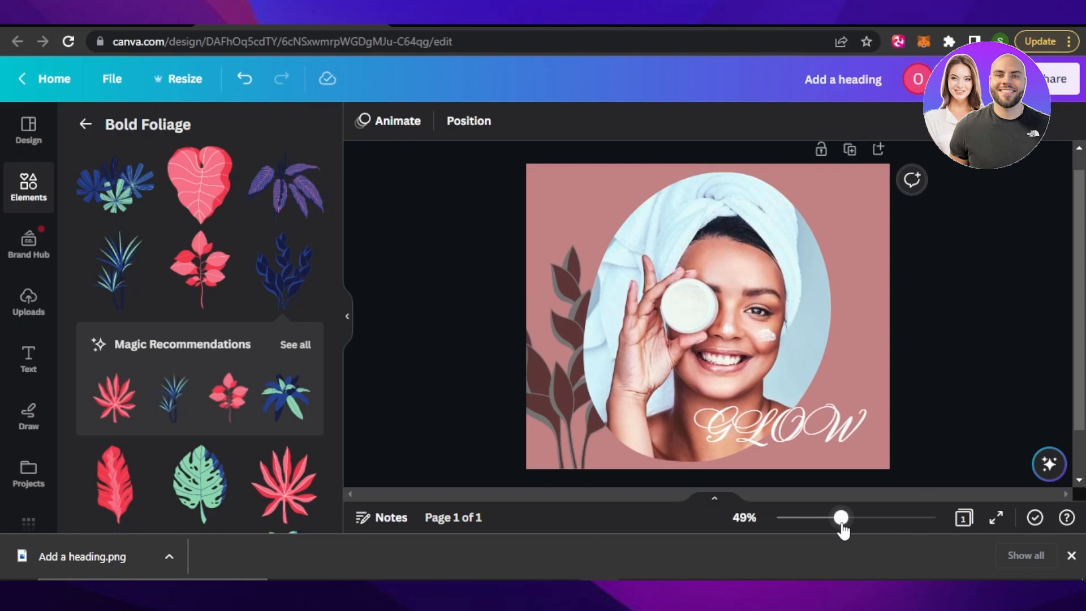